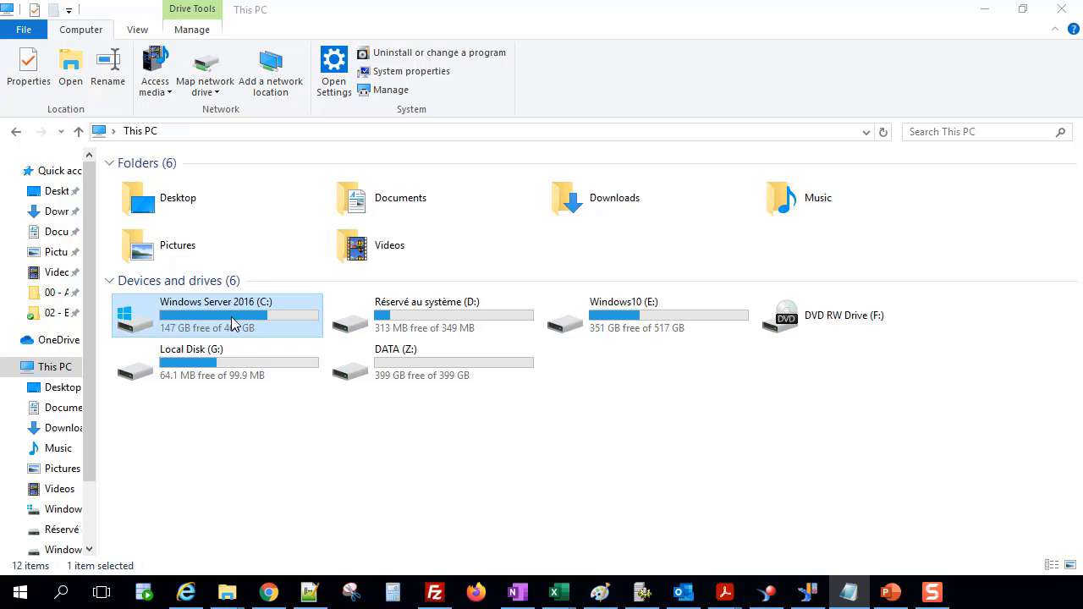
Open the images folder under C:\Program Files (x86)\SAP BusinessObjects\SAP BusinessObjects Enterprise XI 4.0.
double_click(231, 316)
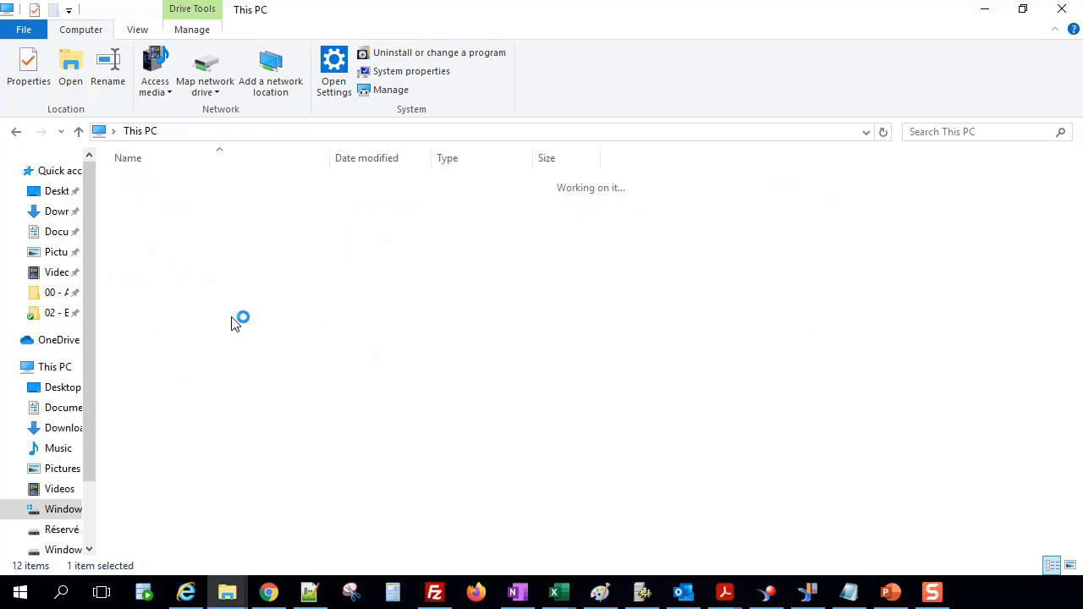
double_click(185, 292)
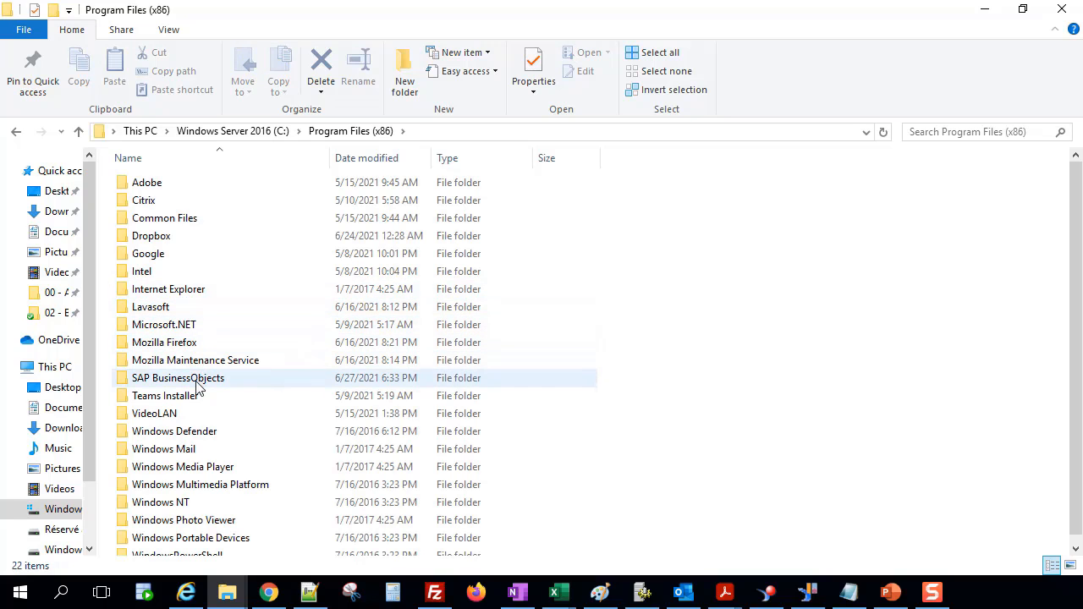
left_click(196, 386)
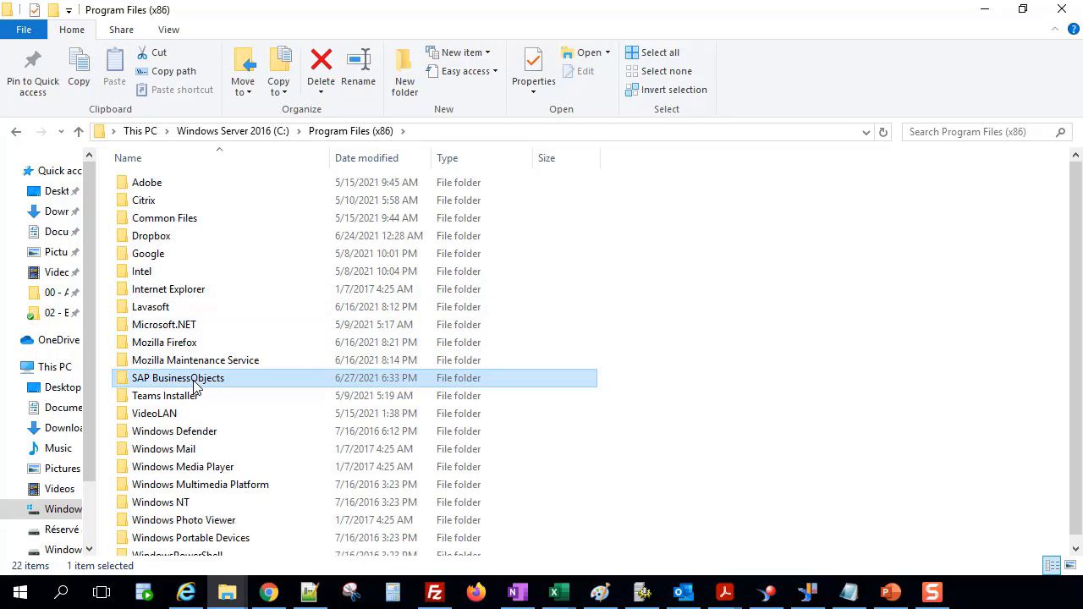
double_click(196, 386)
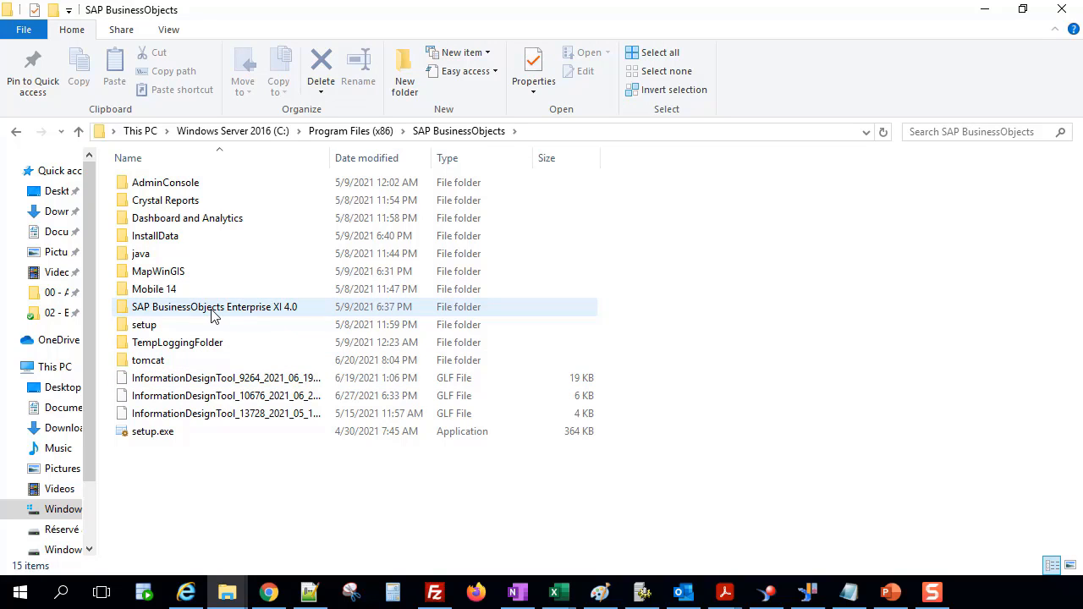
double_click(273, 314)
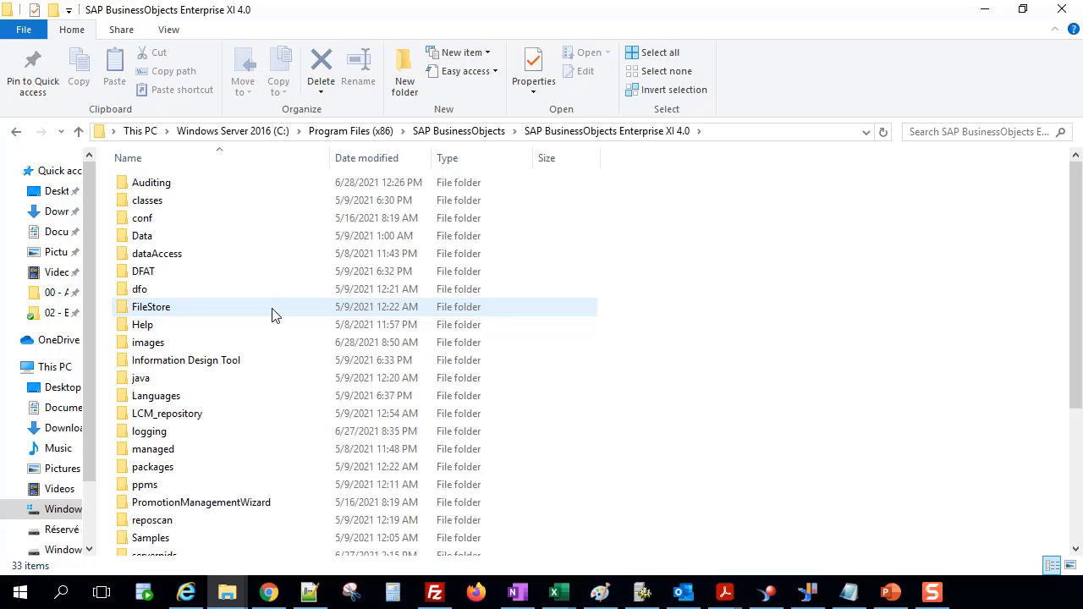
left_click(167, 347)
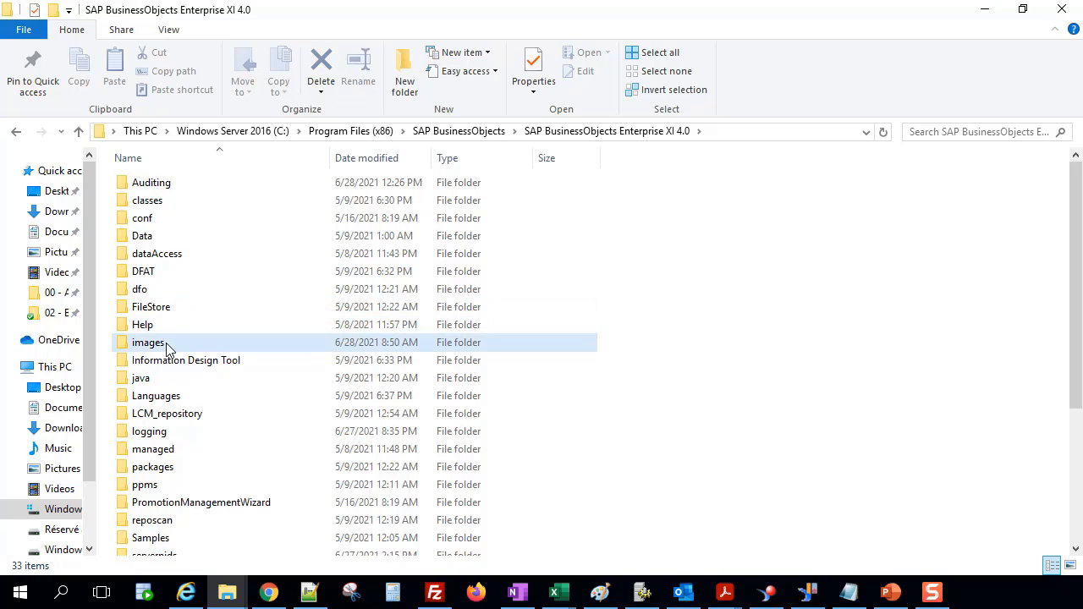
double_click(167, 347)
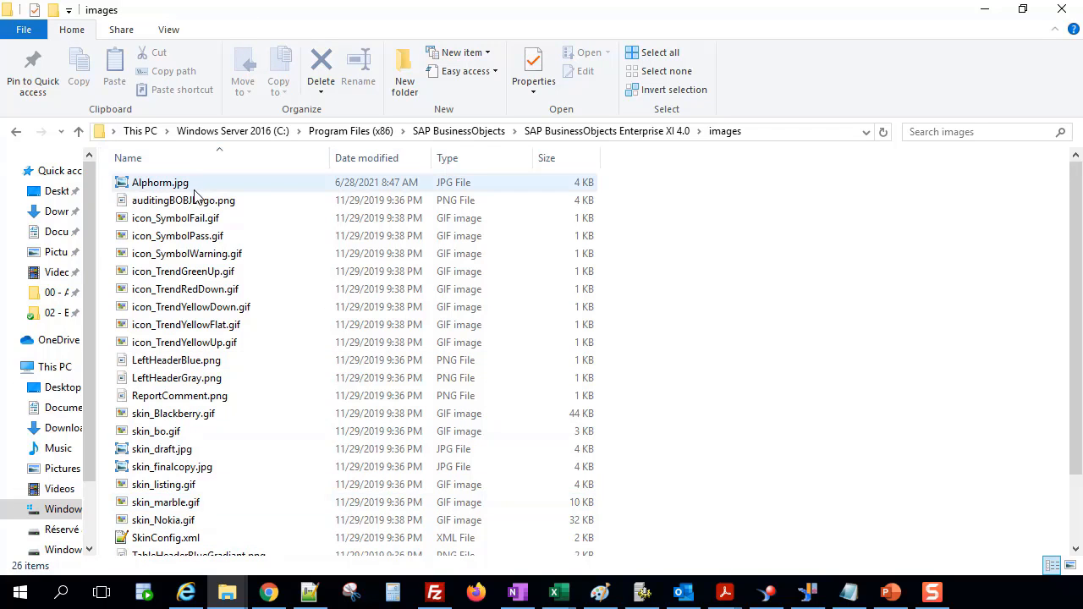
Preview the Alphorm.jpg image in the photo viewer and close it.
left_click(174, 186)
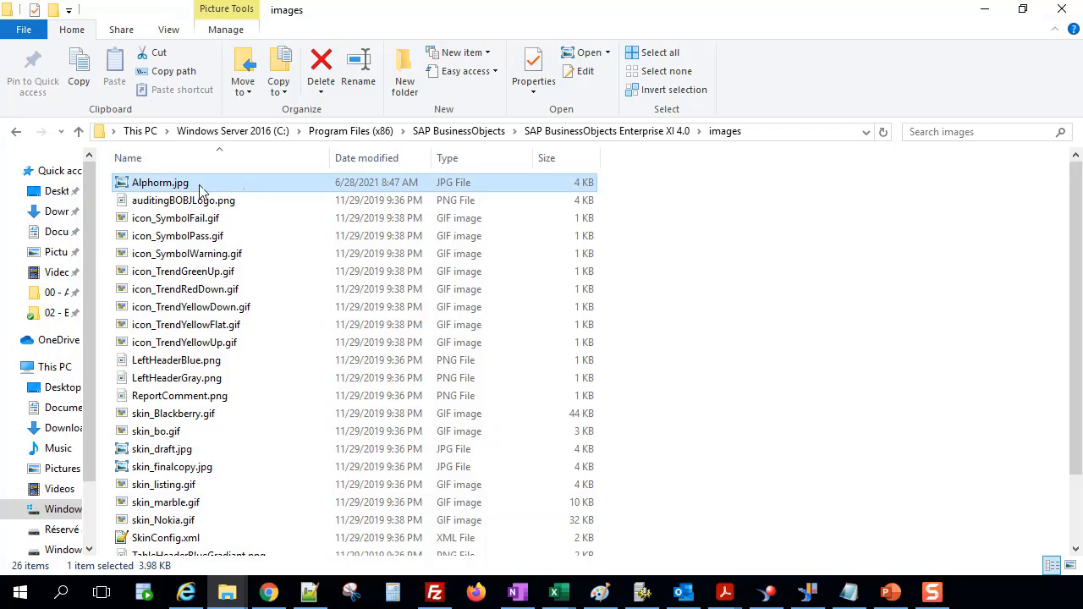
double_click(180, 191)
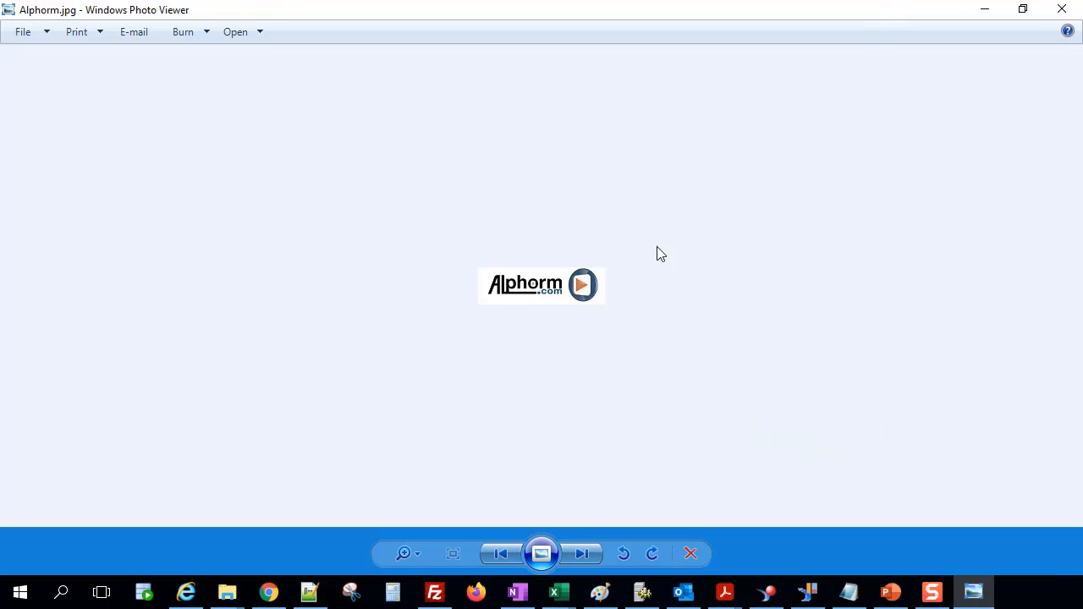
scroll(648, 322, "up", 3)
scroll(633, 321, "down", 3)
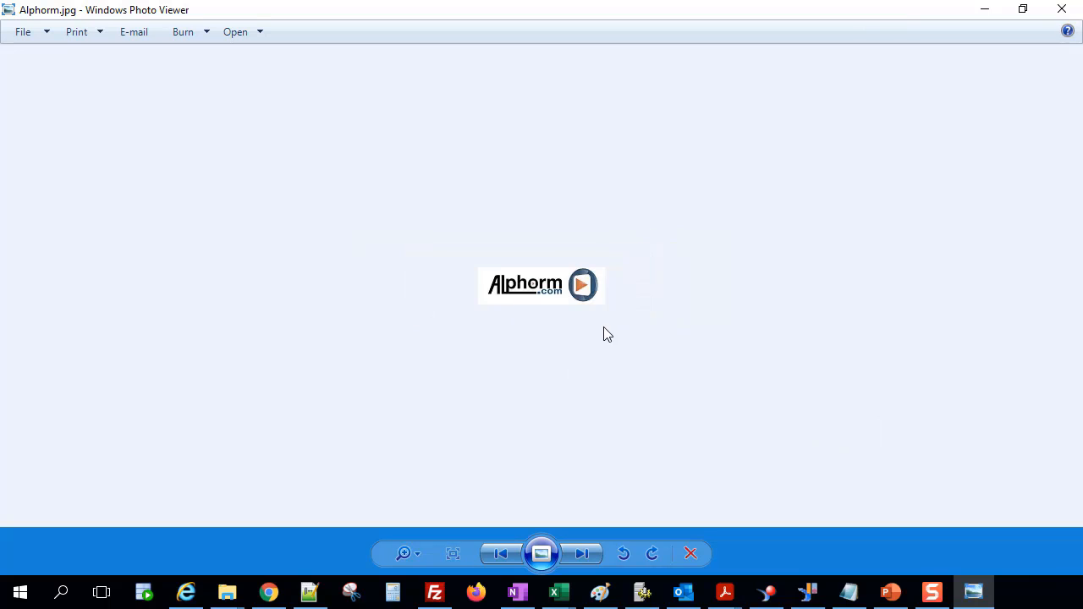
left_click(1068, 10)
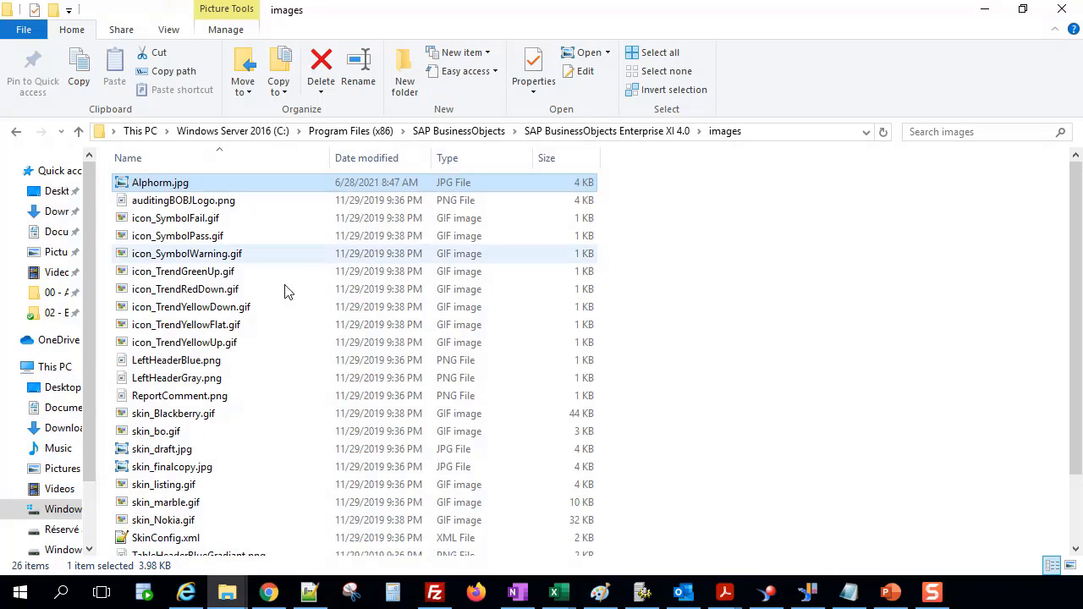
Duplicate the WebIDefaultStyleSheet.css file in the same folder.
left_click(262, 396)
key("End")
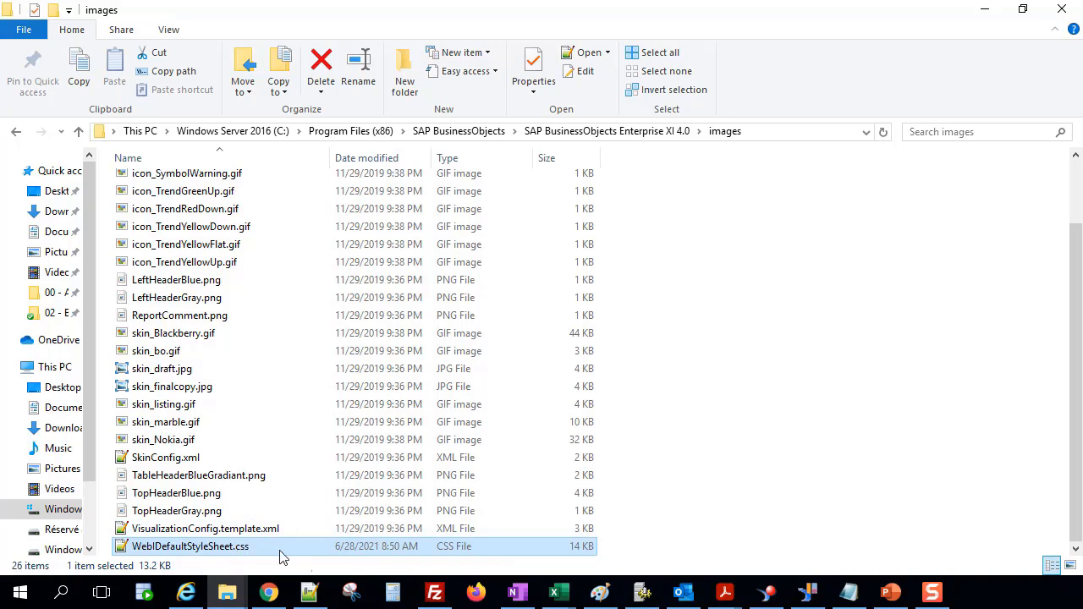
left_click(246, 530)
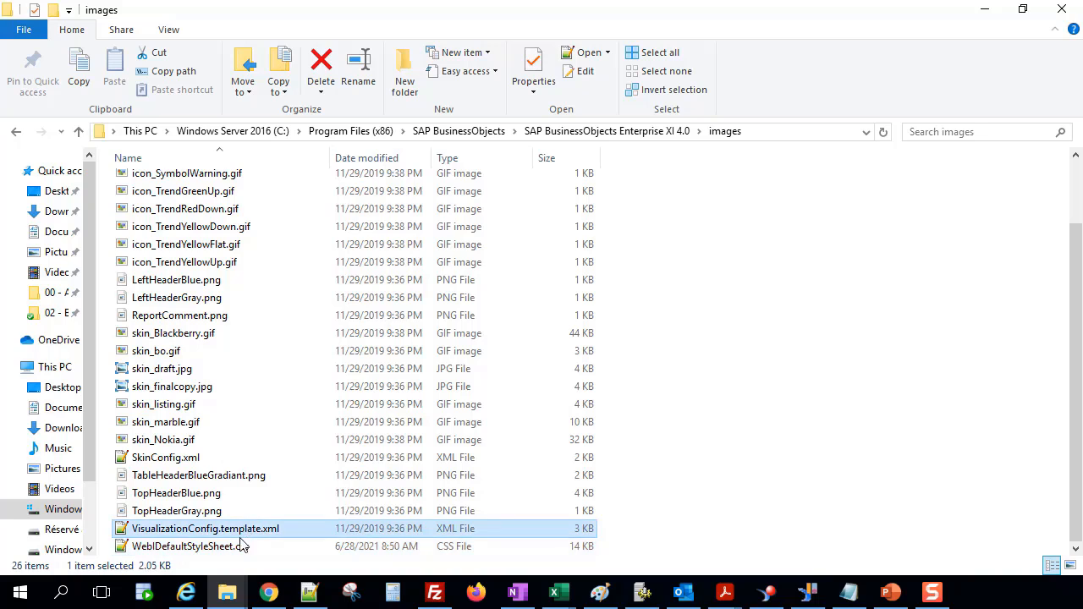
left_click(240, 548)
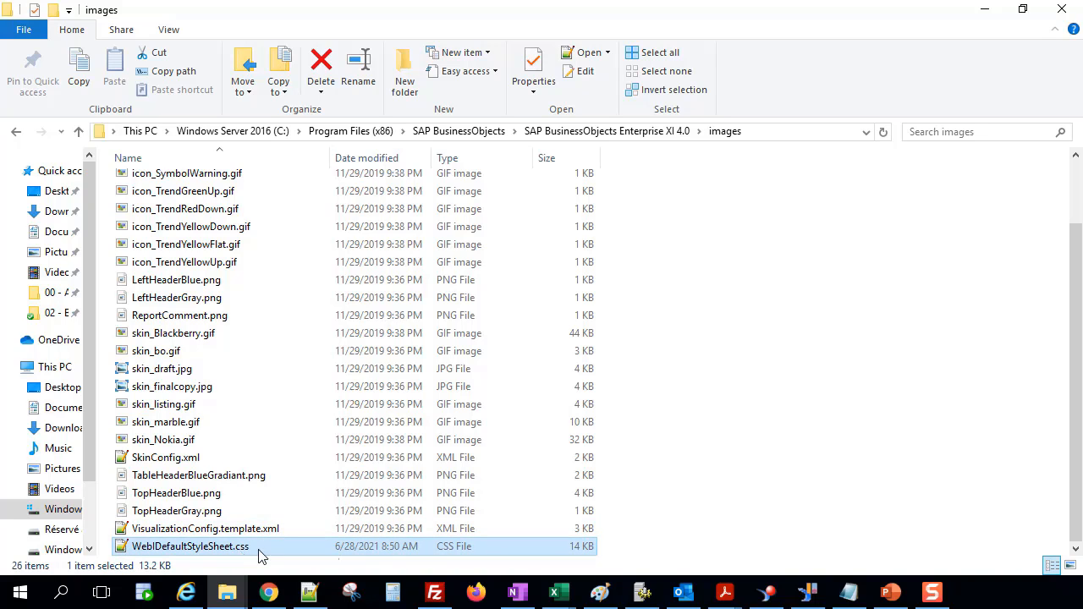
key("ctrl+c")
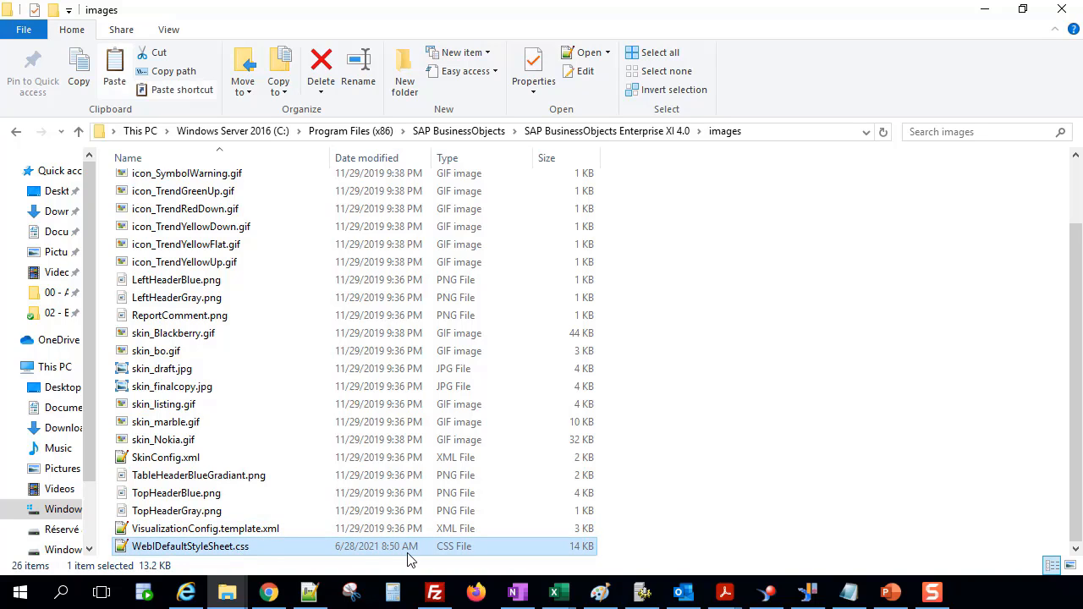
key("ctrl+v")
Rename the duplicate as WebIDefaultStyleSheet_old.css.
left_click(237, 533)
left_click_drag(234, 530, 267, 530)
type("_old")
key("Return")
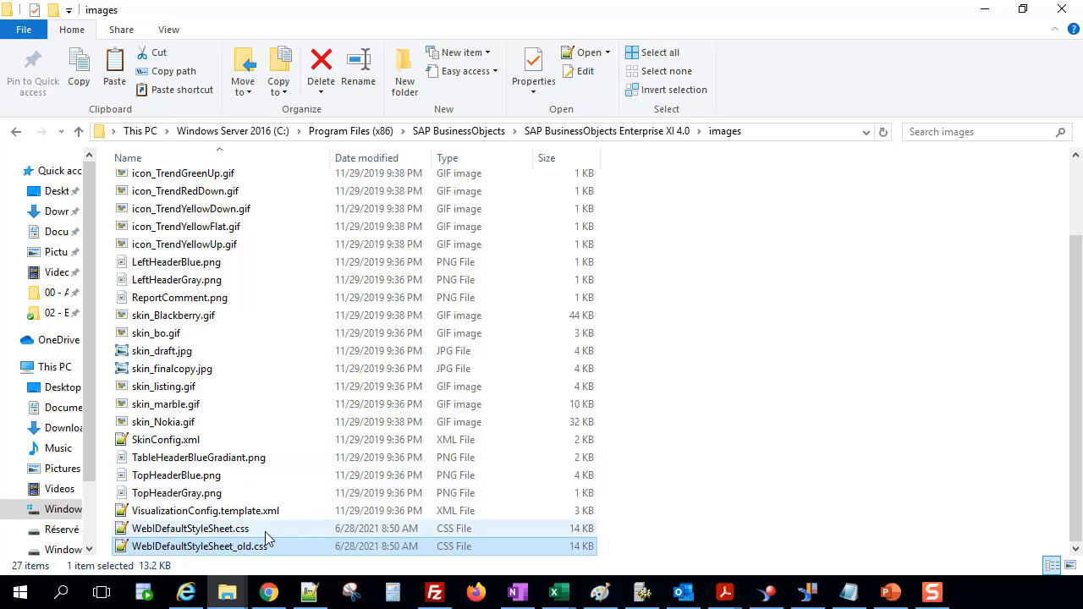
Open WebIDefaultStyleSheet.css in the text editor and locate the REPORT > PAGE_BODY rule.
double_click(265, 531)
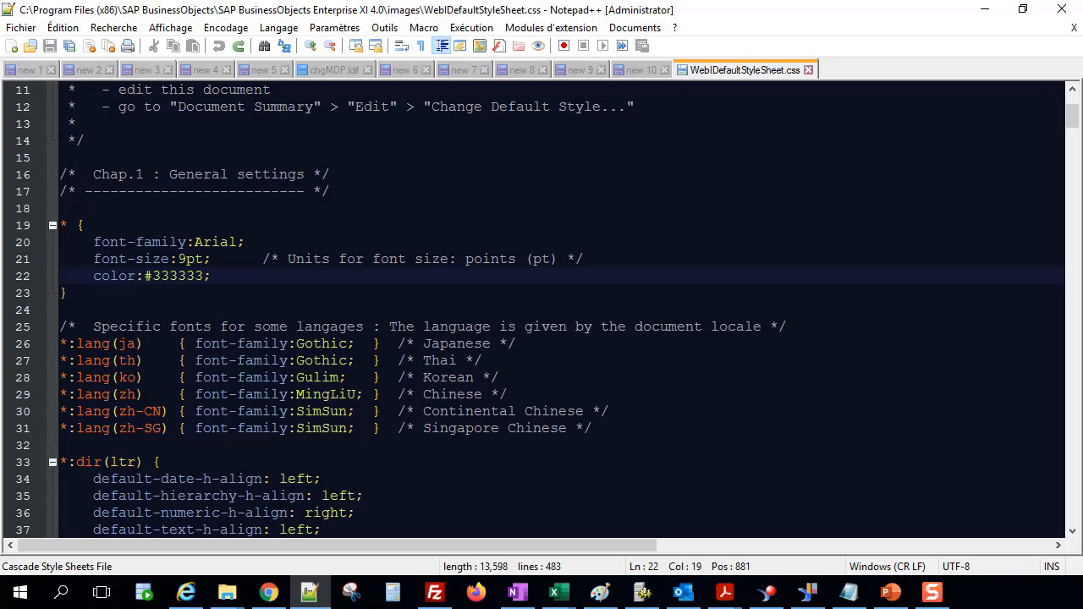
left_click(177, 330)
scroll(247, 415, "down", 6)
scroll(247, 415, "down", 5)
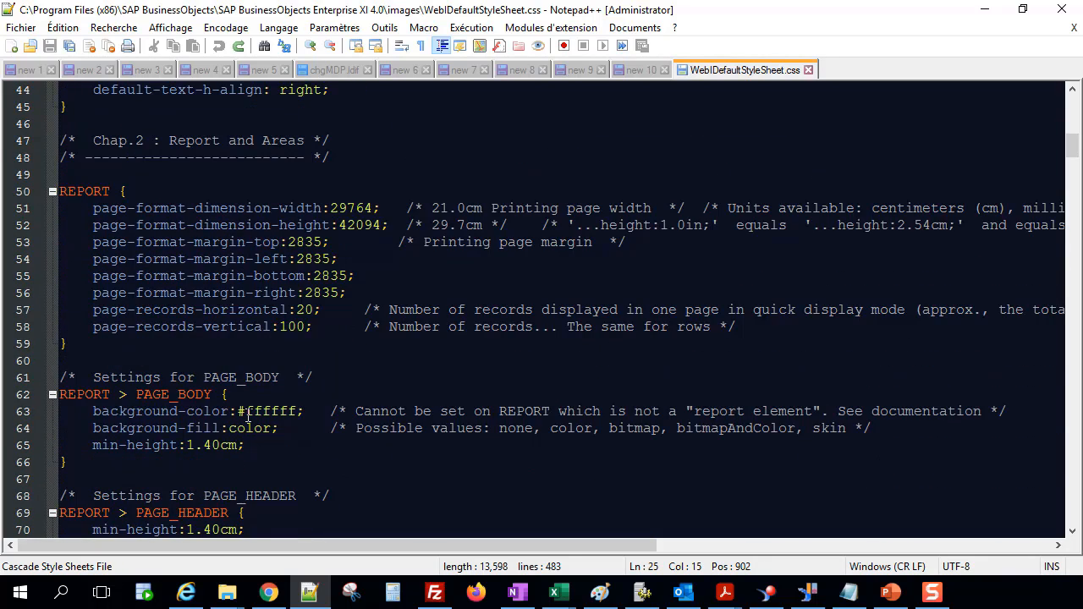
scroll(247, 415, "down", 2)
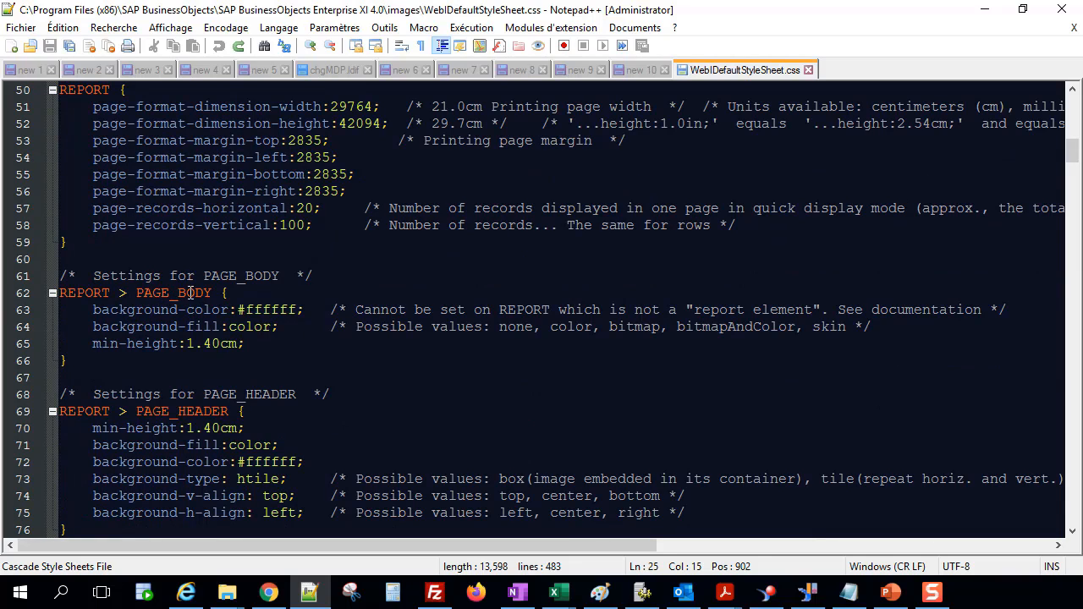
double_click(192, 293)
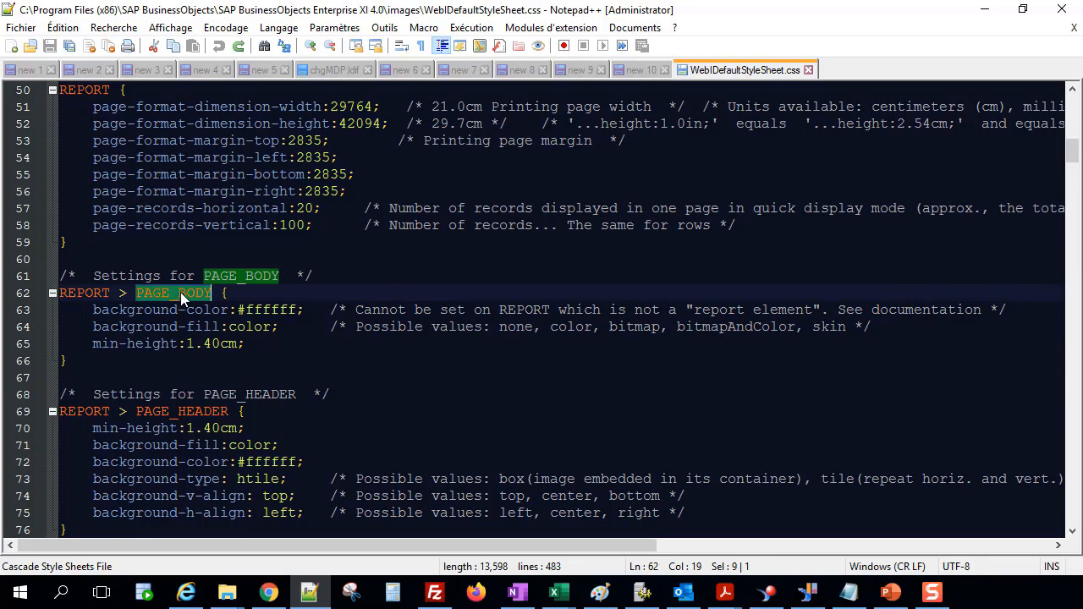
Select the PAGE_BODY background-color value, switch to Internet Explorer and search the web for palette couleur ffffff in a new tab.
left_click(289, 310)
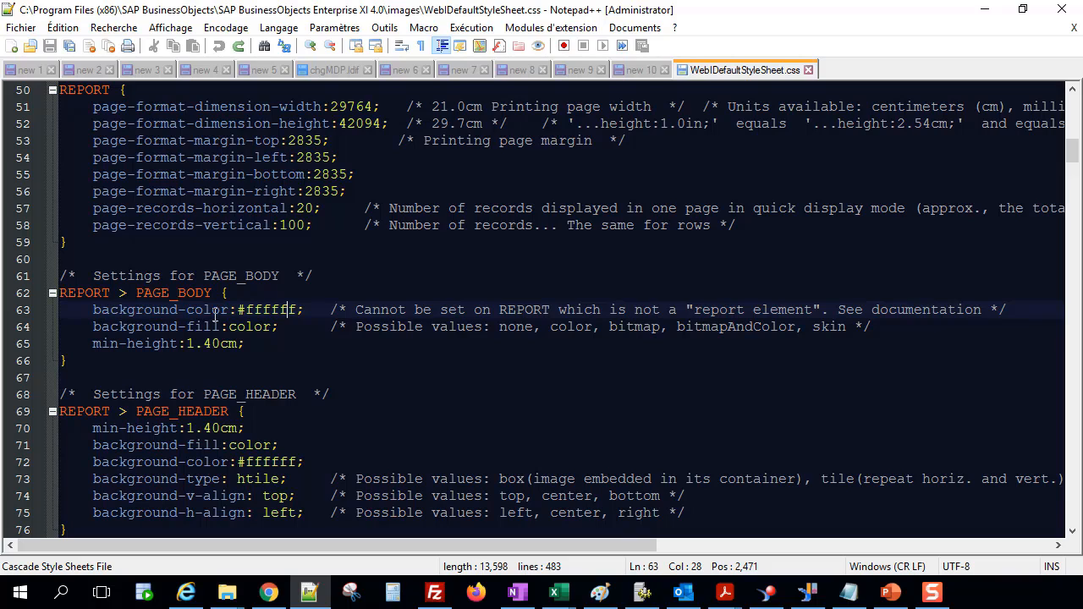
left_click(262, 310)
left_click_drag(248, 309, 294, 308)
left_click(288, 309)
key("alt+Tab")
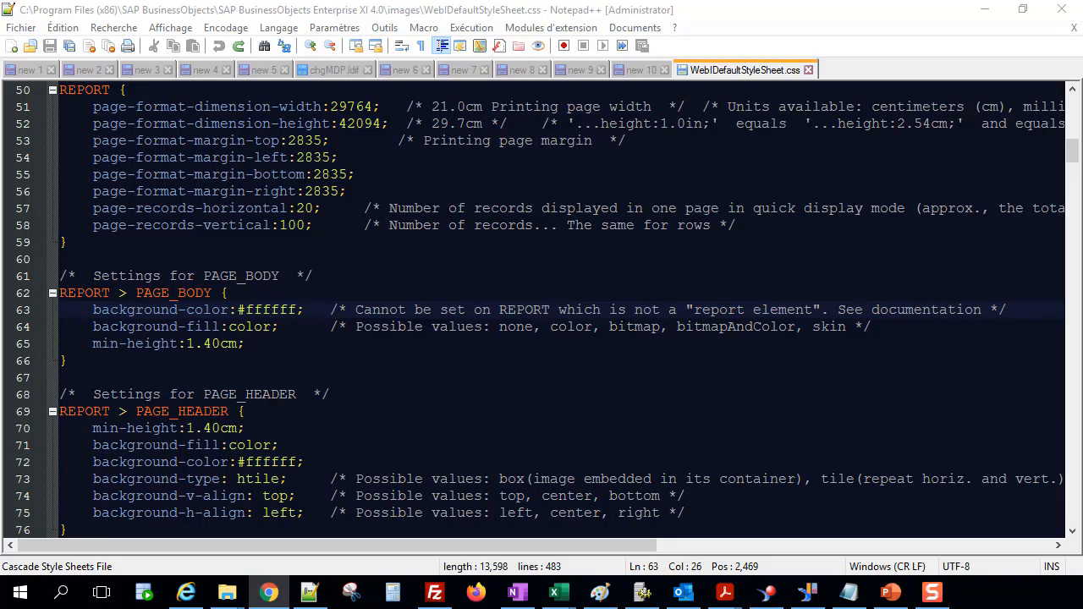
left_click(187, 592)
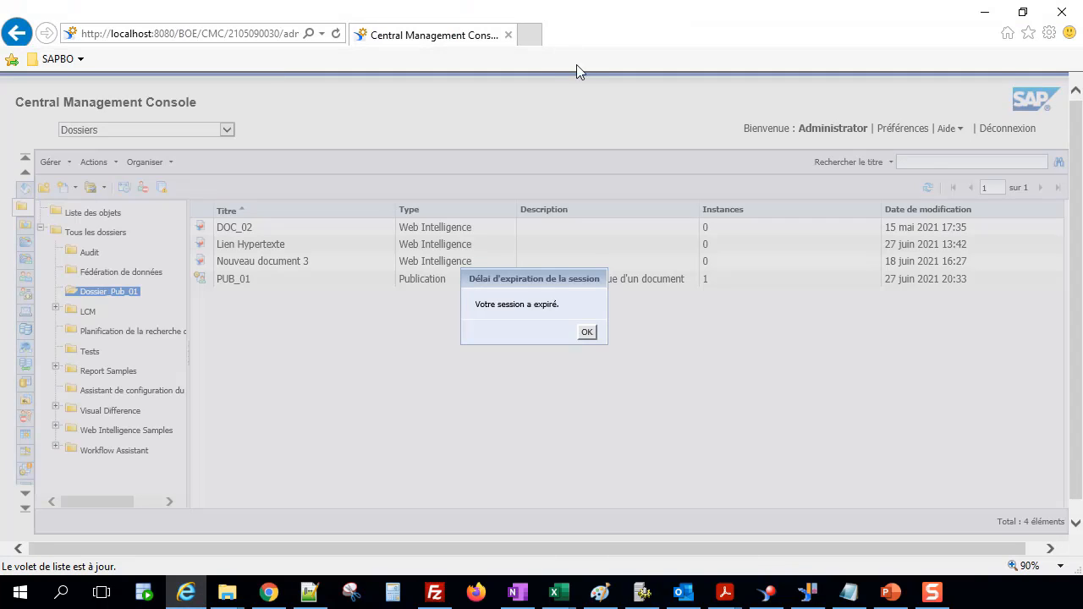
left_click(525, 34)
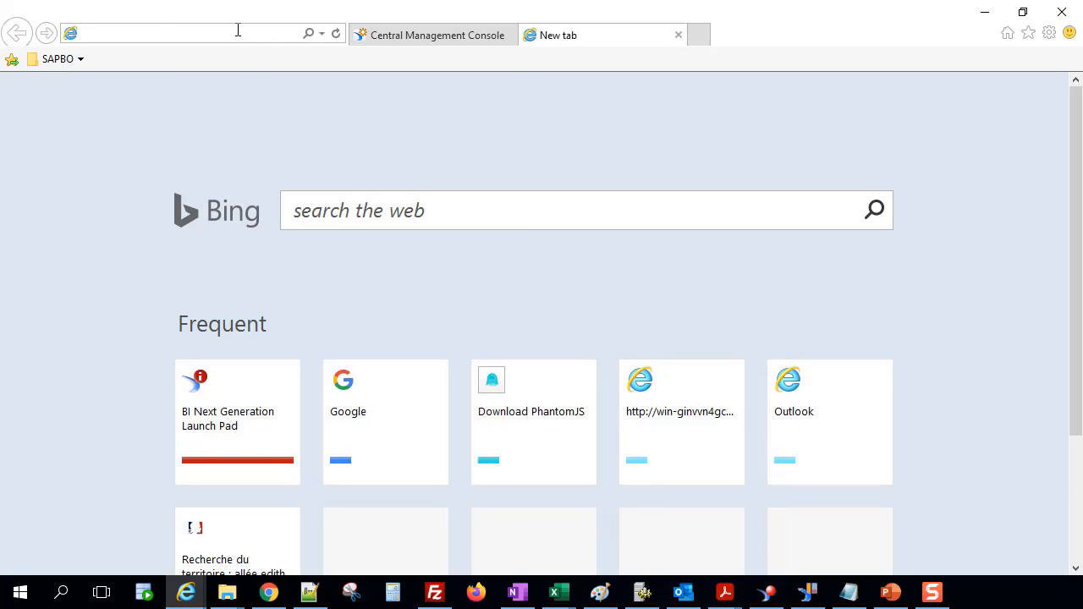
key("ctrl+v")
key("Return")
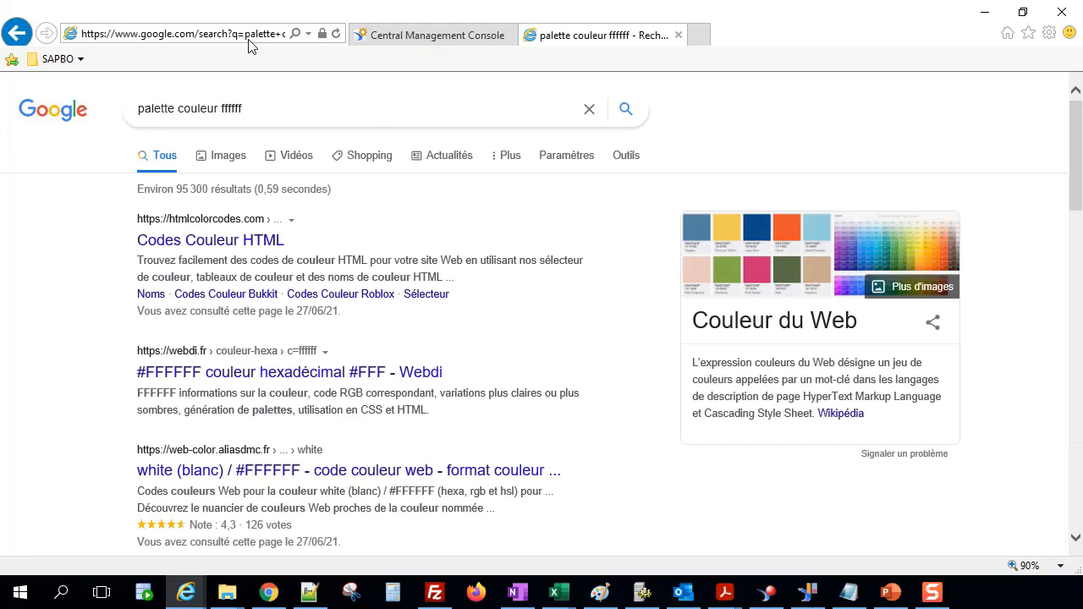
left_click(180, 31)
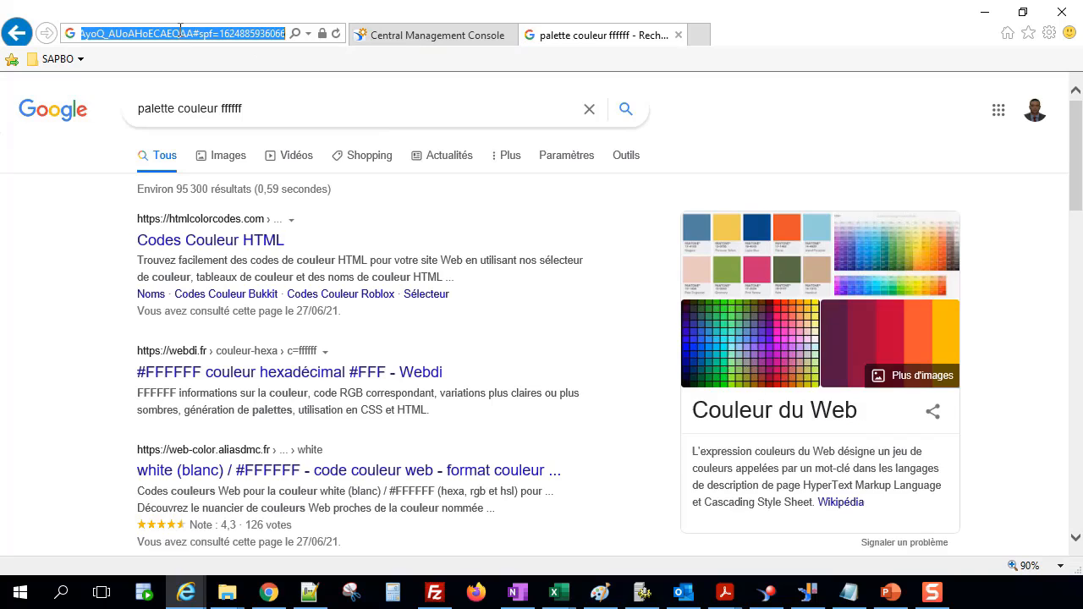
key("ctrl+v")
key("Return")
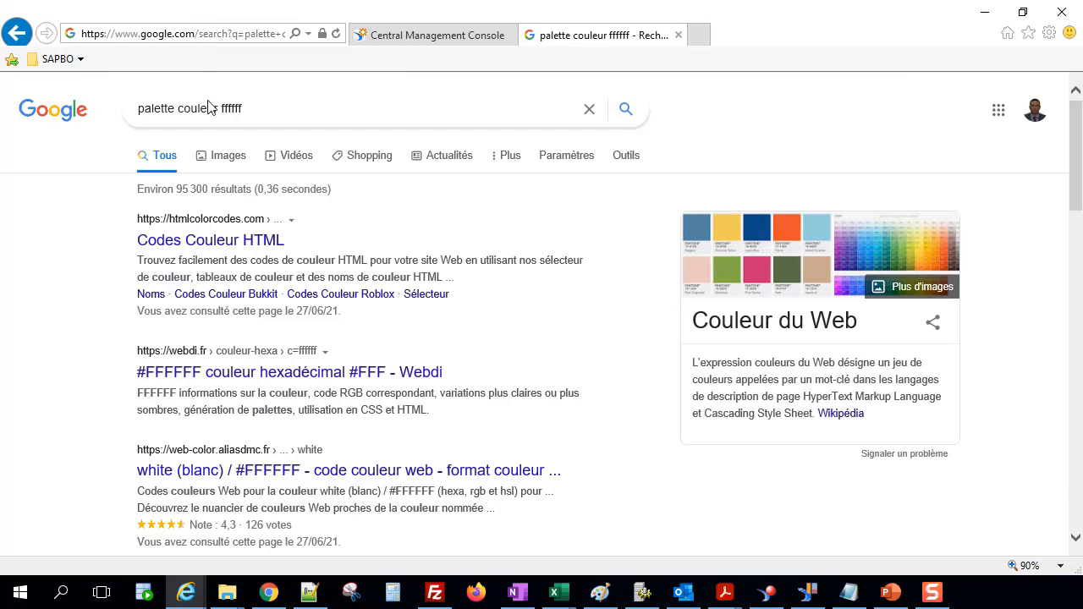
left_click(236, 248)
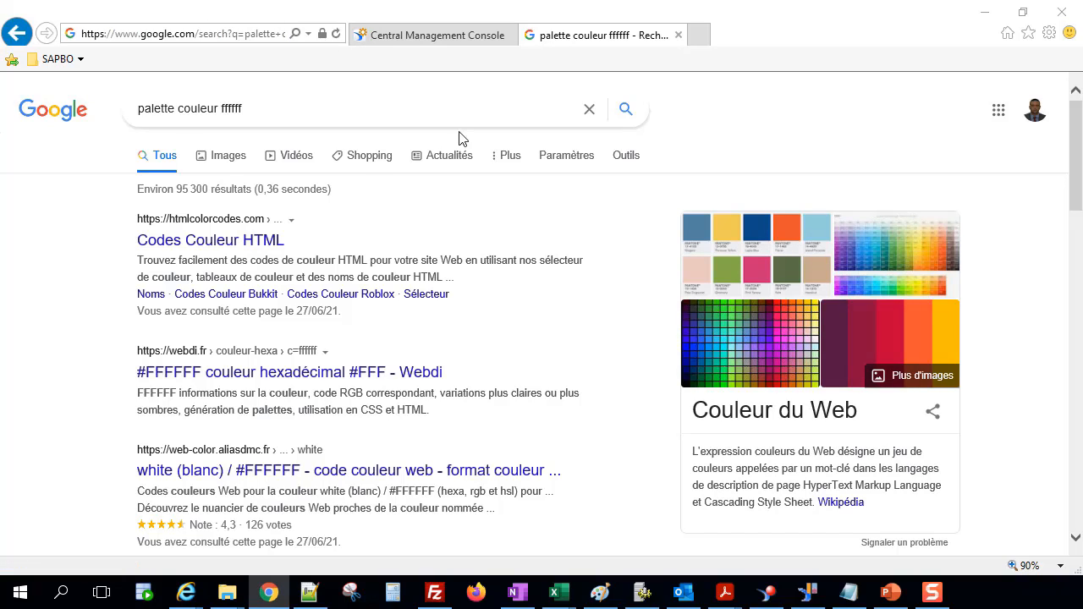
left_click(173, 40)
key("ctrl+v")
key("Return")
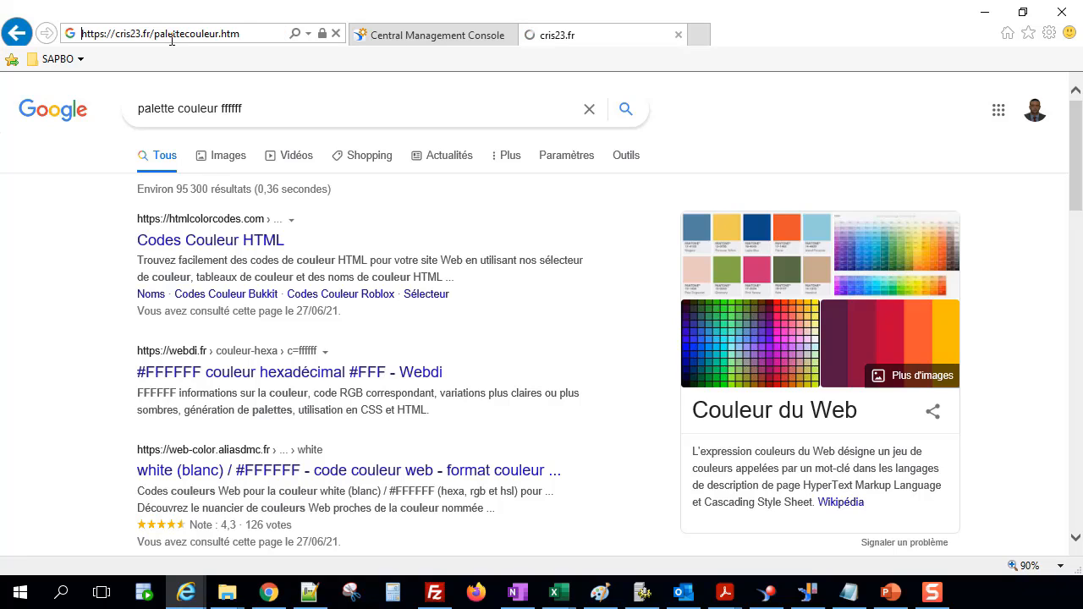
Copy the silver colour code #C0C0C0 from the palette table.
scroll(903, 412, "down", 3)
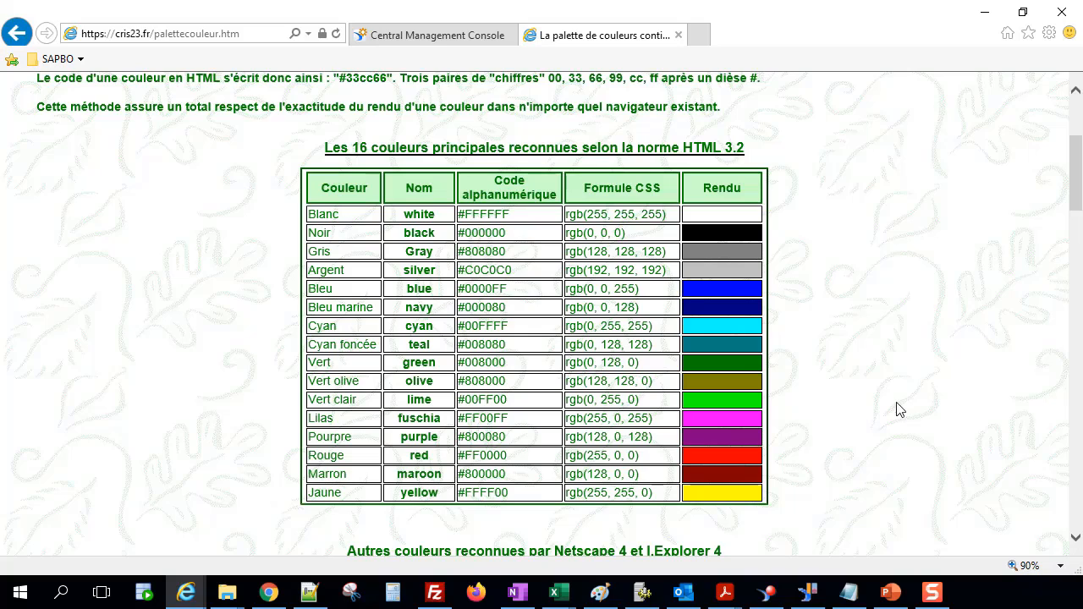
left_click_drag(470, 218, 510, 217)
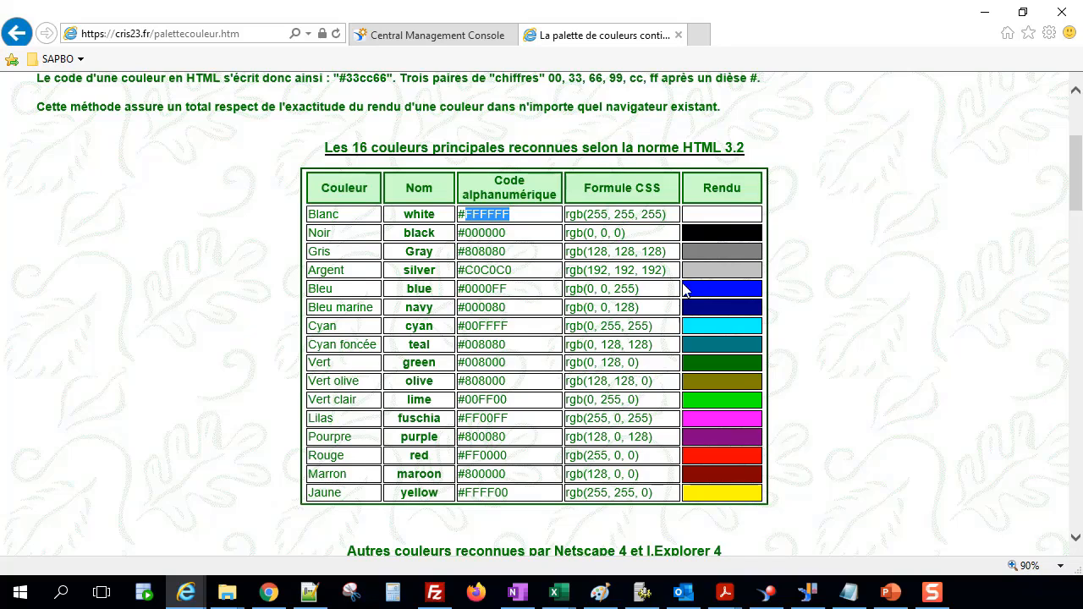
triple_click(461, 269)
key("ctrl+c")
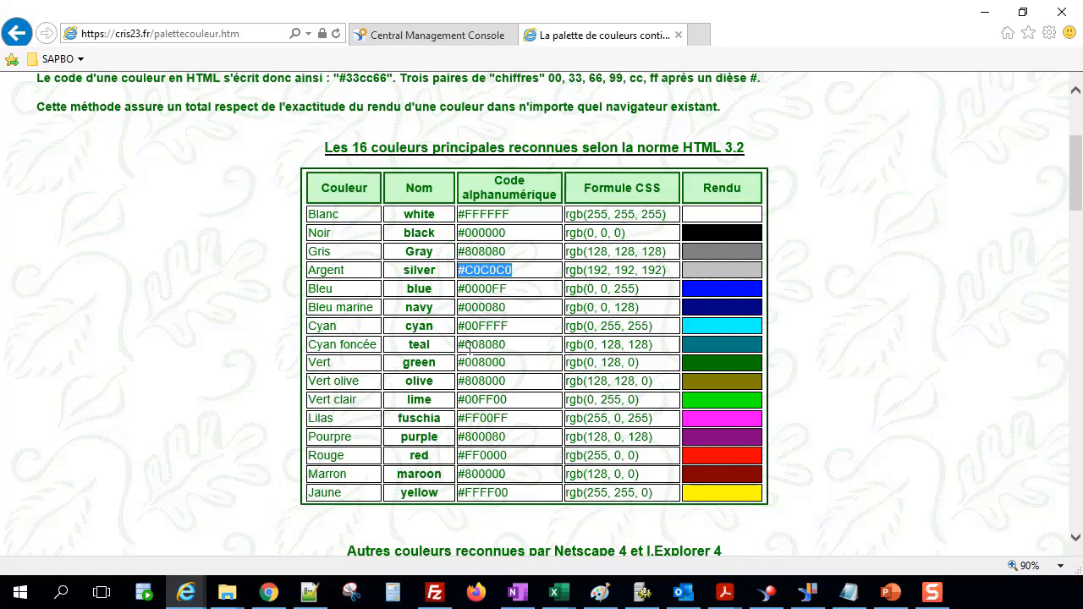
Set the PAGE_BODY background-color to #C0C0C0 in the stylesheet.
left_click(309, 594)
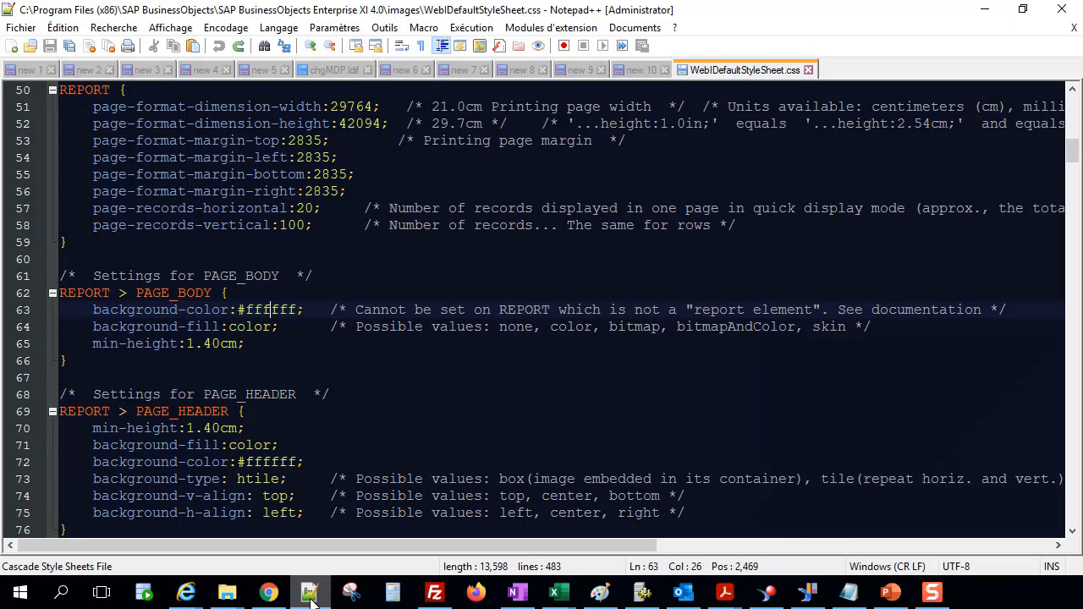
left_click_drag(239, 308, 297, 308)
left_click(238, 310)
key("ctrl+v")
left_click_drag(297, 310, 357, 314)
key("ctrl+c")
key("Delete")
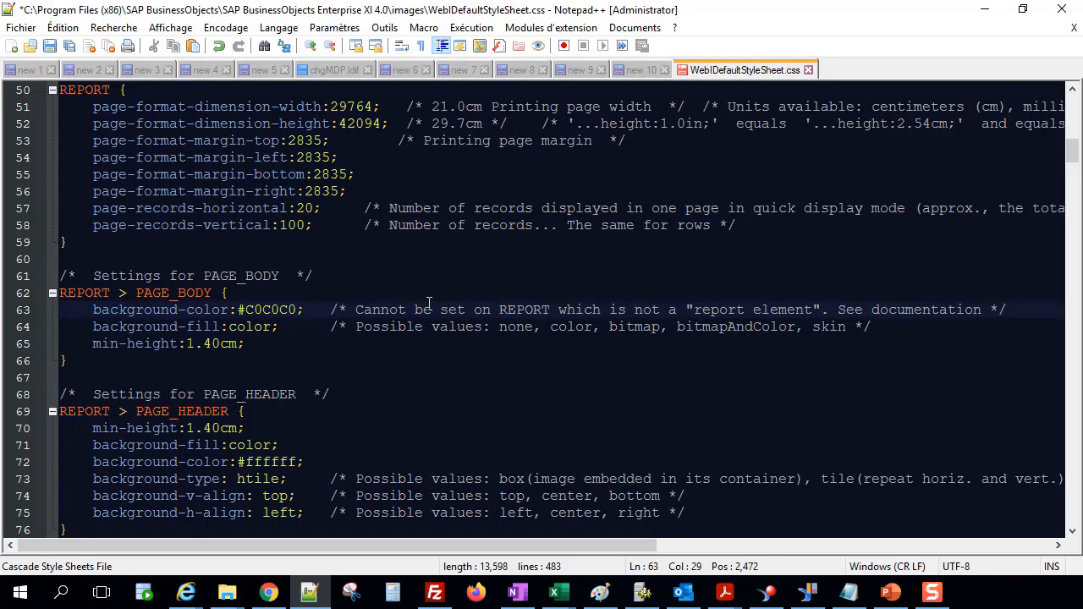
Insert the original #ffffff value at the start of that line's comment and save the stylesheet.
left_click(351, 309)
key("ctrl+v")
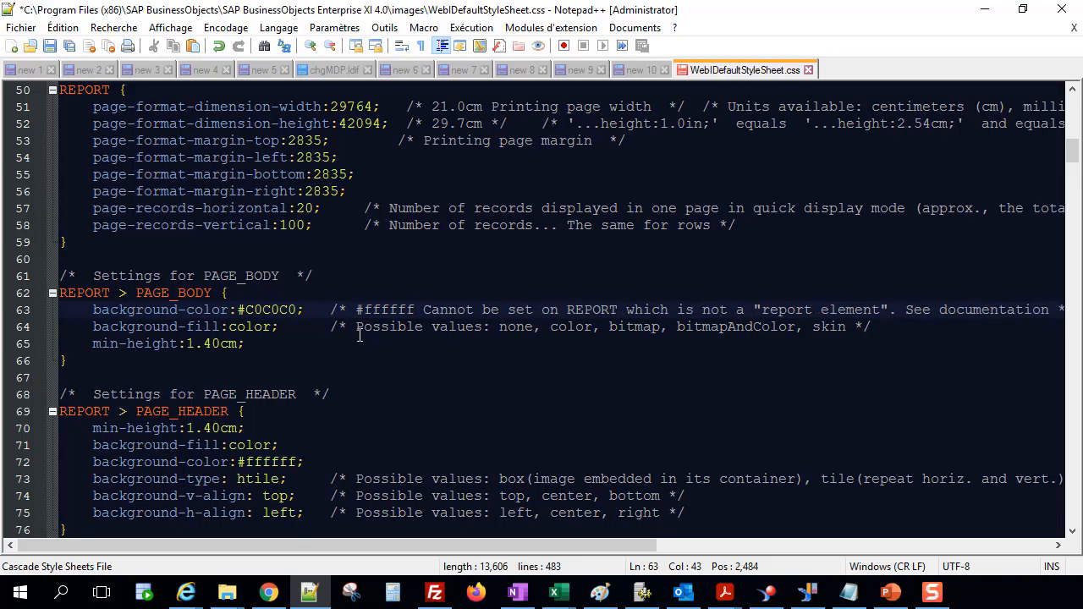
key("ctrl+s")
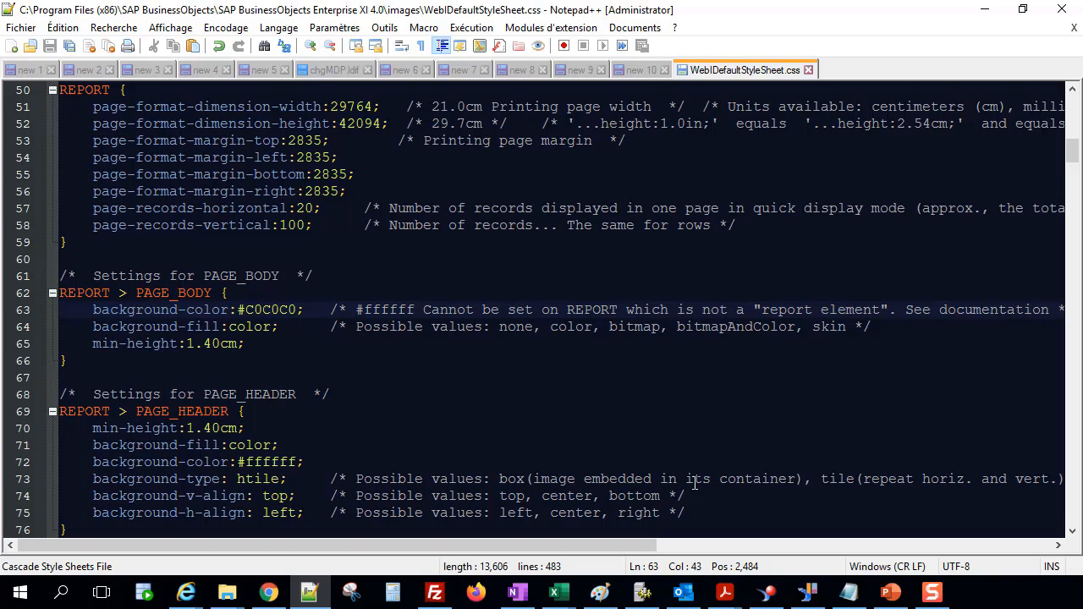
Create a new empty Web Intelligence document to preview the page body background, then return home.
left_click(766, 593)
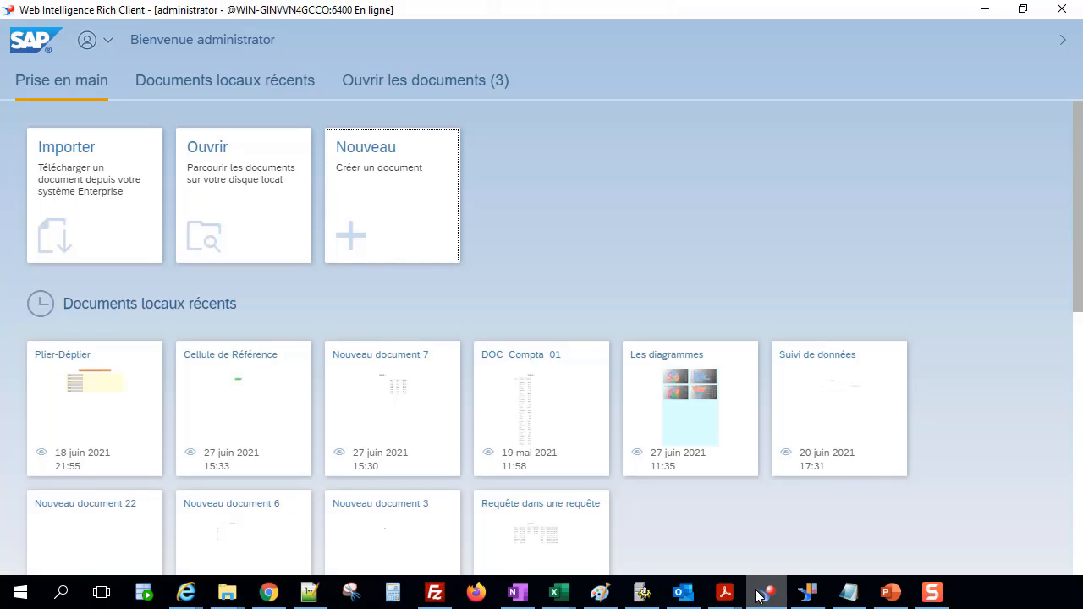
left_click(378, 160)
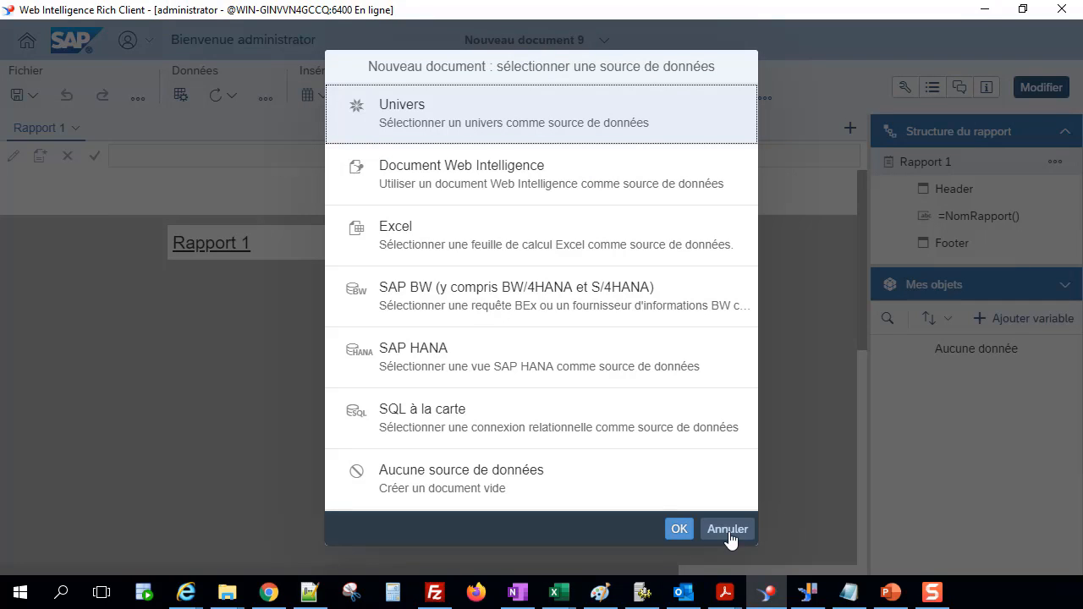
left_click(729, 531)
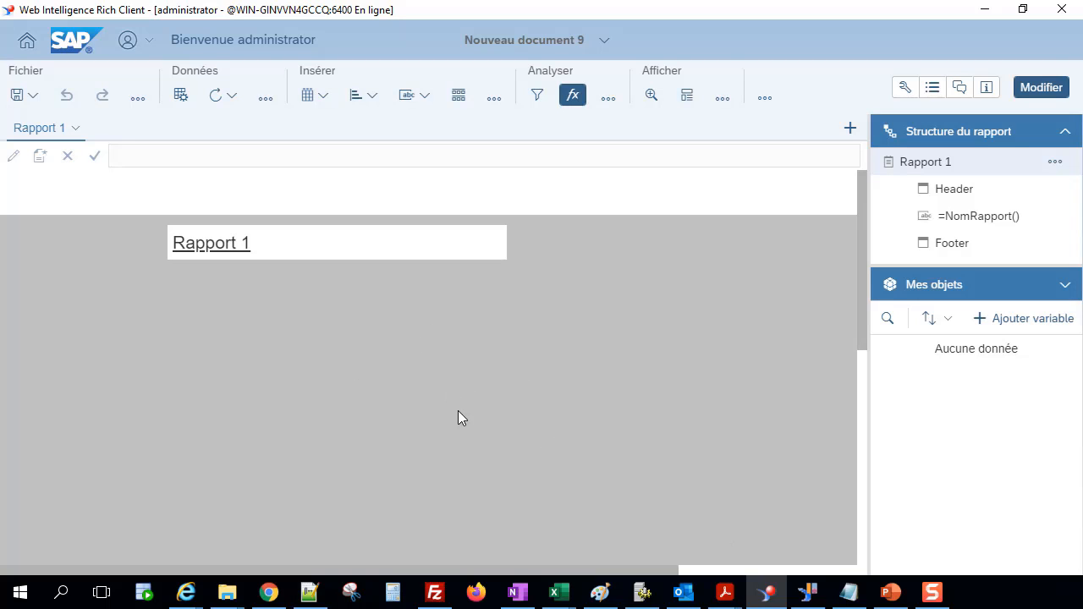
left_click(28, 39)
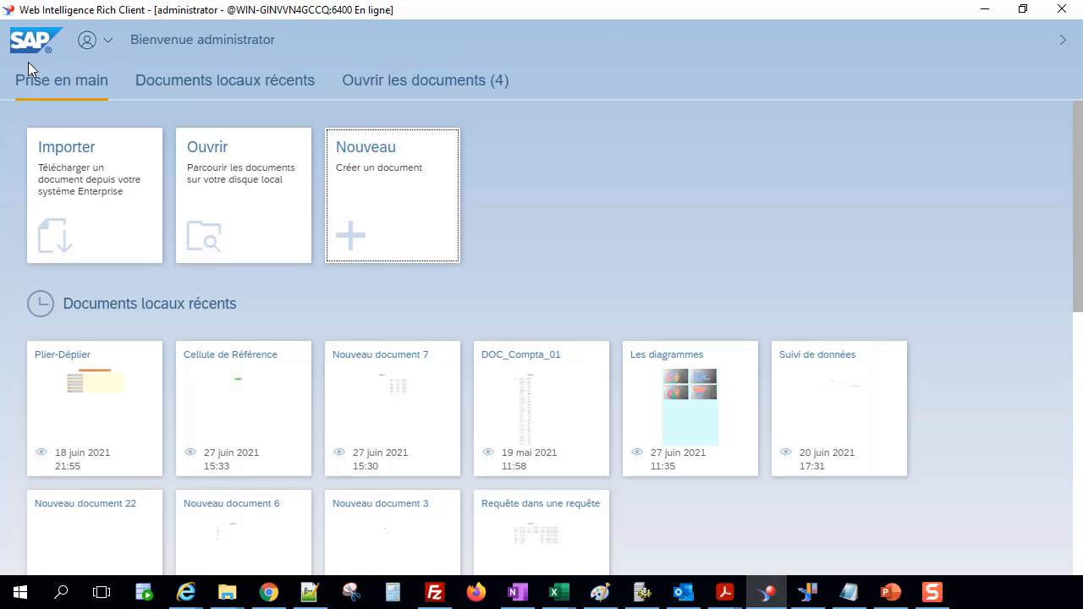
Copy the cyan colour code #00FFFF from the palette table.
left_click(185, 592)
left_click(288, 522)
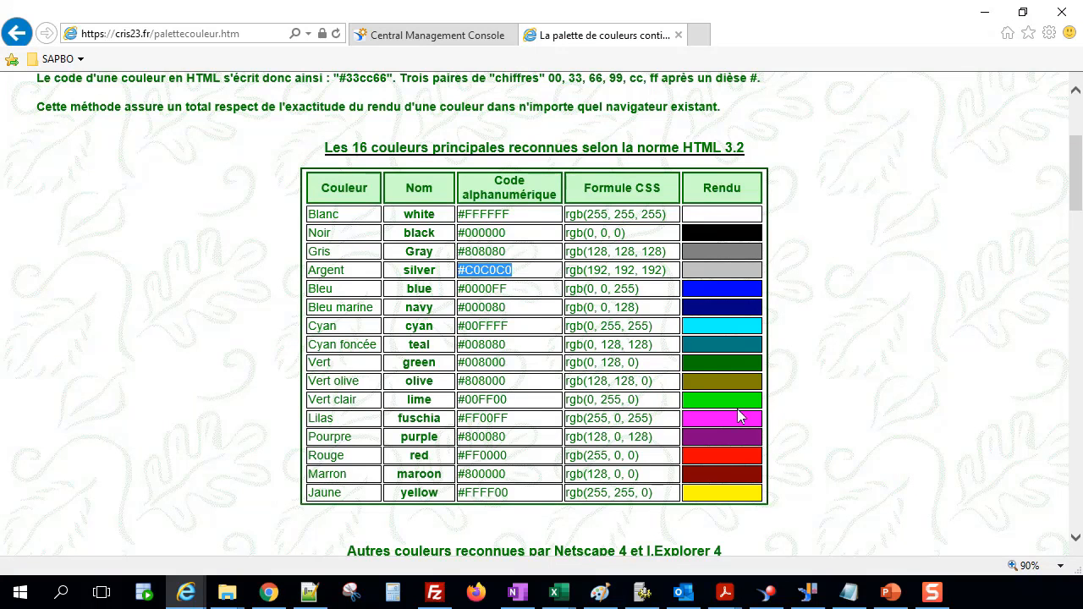
left_click_drag(462, 325, 510, 330)
key("ctrl+c")
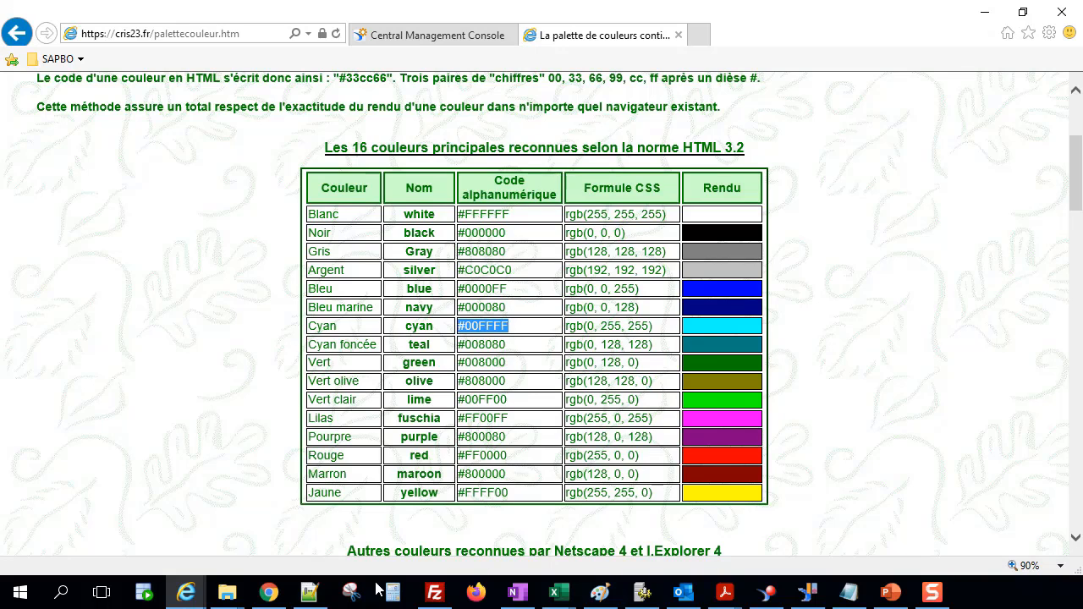
Set the PAGE_BODY background-color to #00FFFF and save the stylesheet.
left_click(309, 592)
left_click_drag(239, 310, 298, 310)
key("ctrl+v")
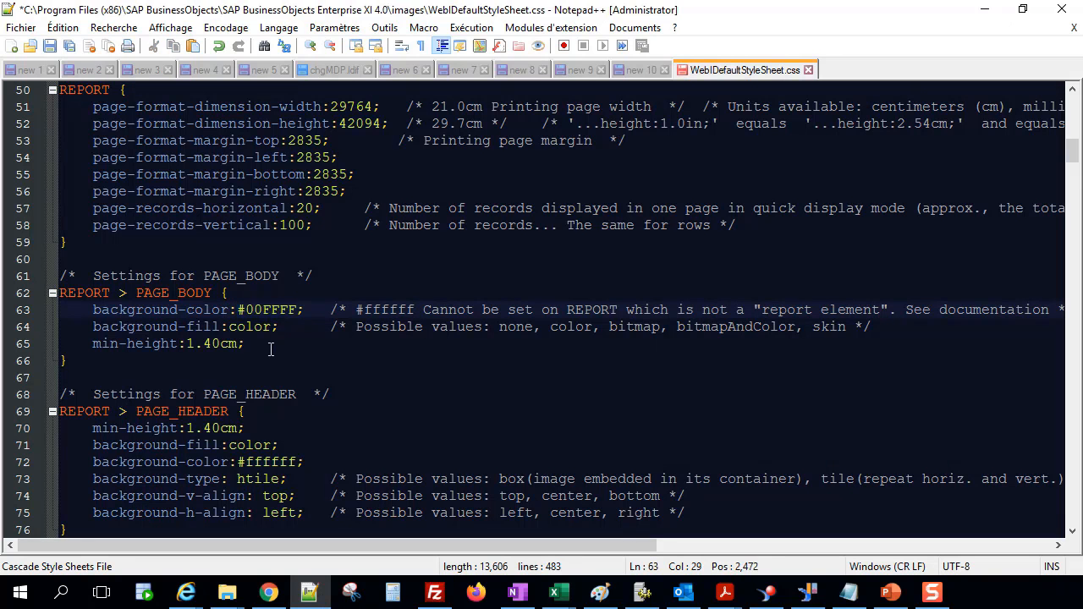
key("ctrl+s")
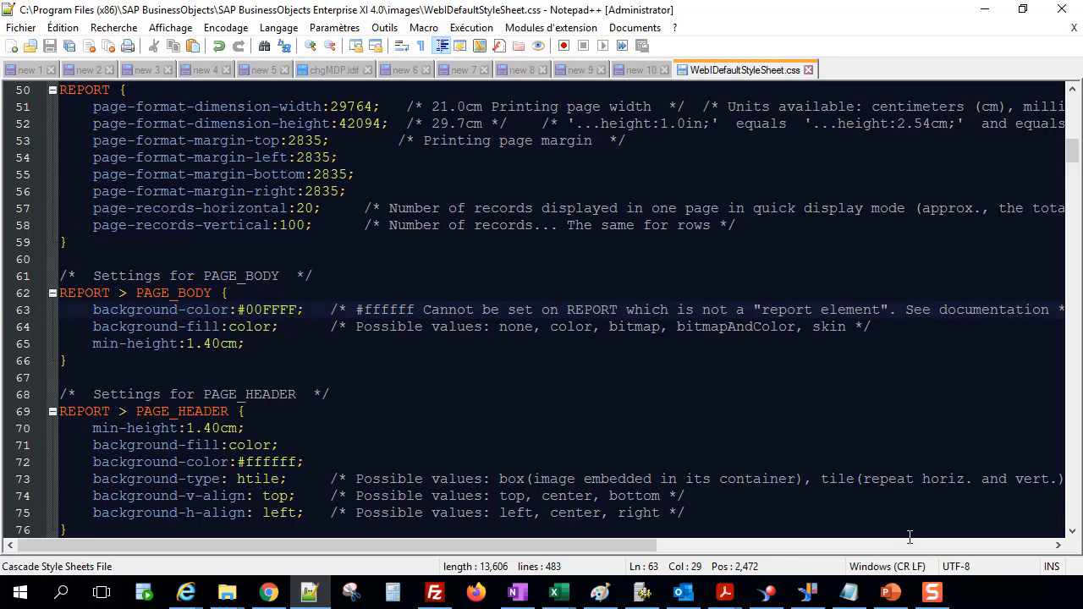
Create another empty Web Intelligence document to preview the new page body background.
left_click(766, 592)
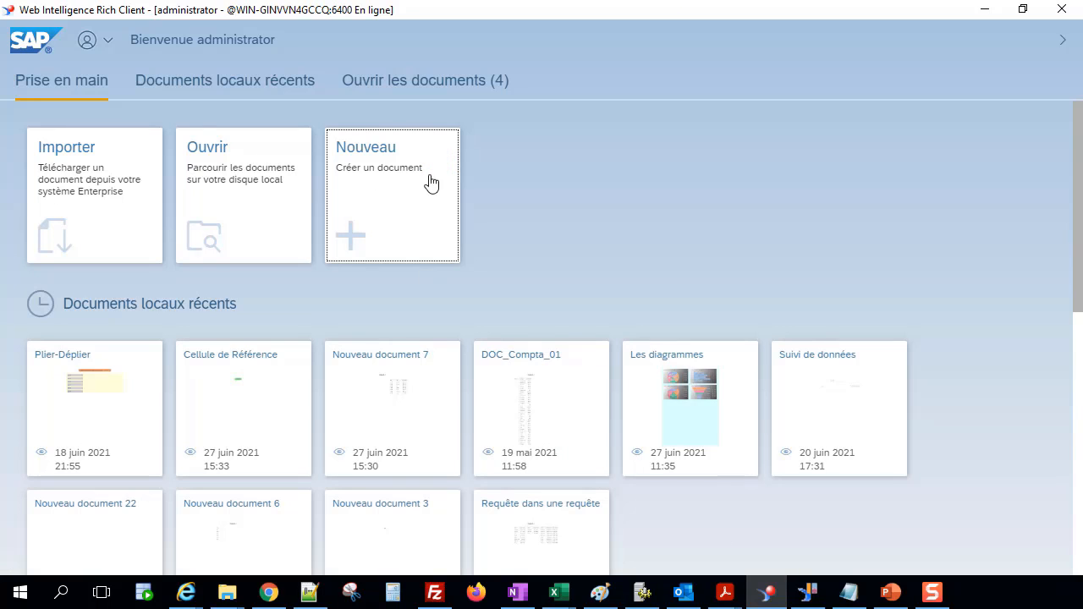
left_click(429, 182)
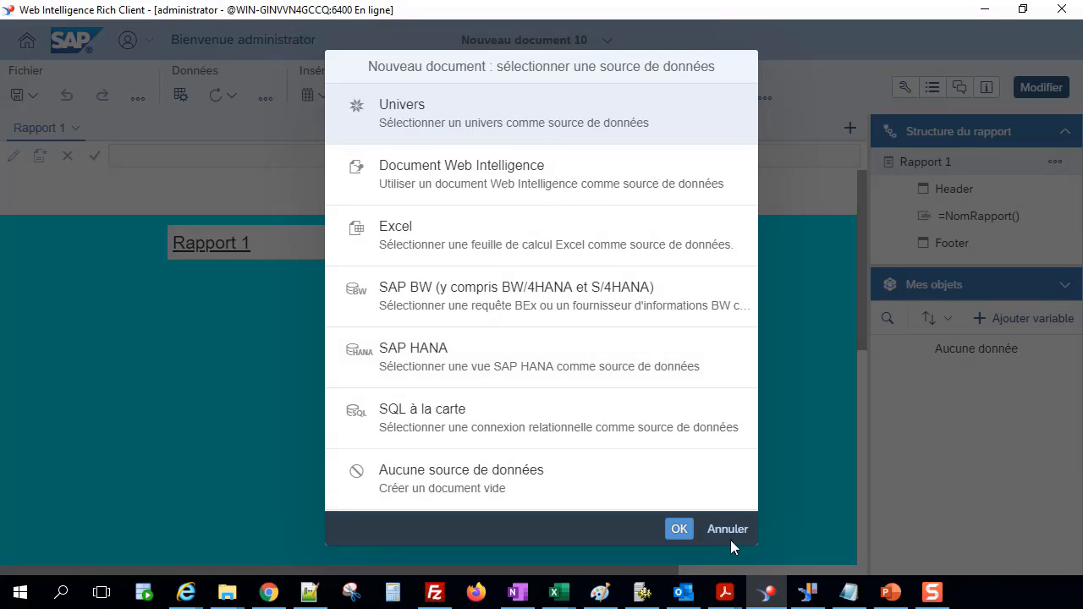
left_click(729, 535)
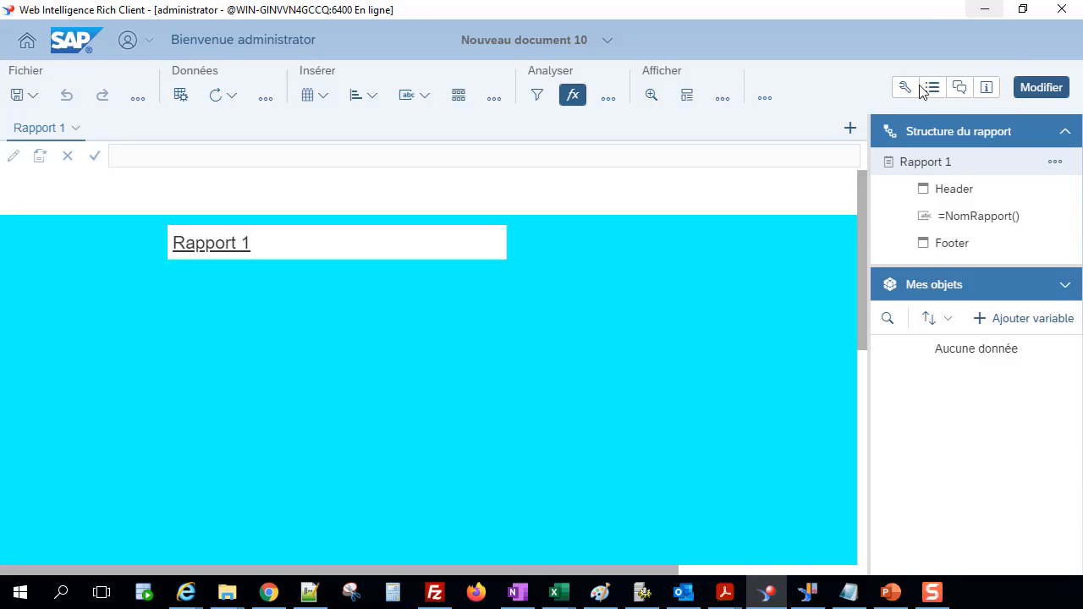
Undo the last background colour change in the stylesheet and save it.
left_click(310, 591)
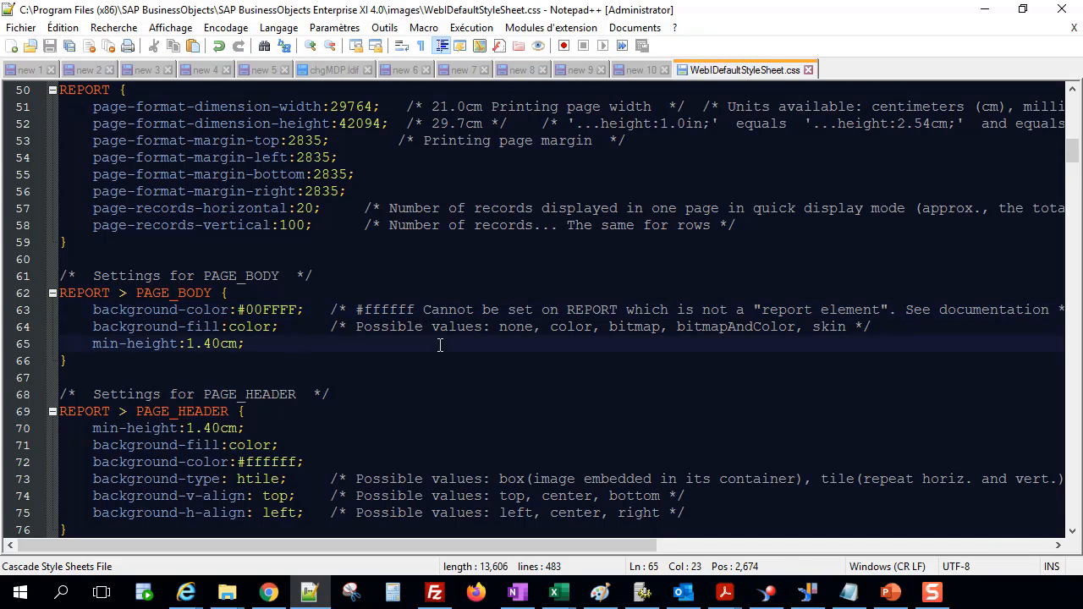
key("ctrl+z")
key("ctrl+s")
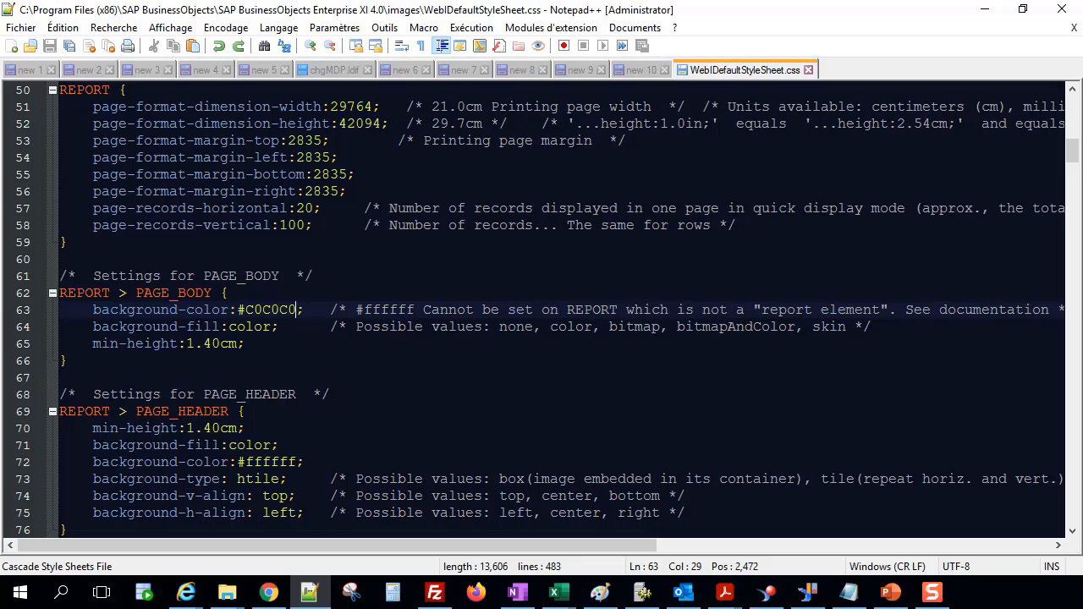
Insert a new empty line in the PAGE_HEADER block just above background-v-align.
key("alt+Tab")
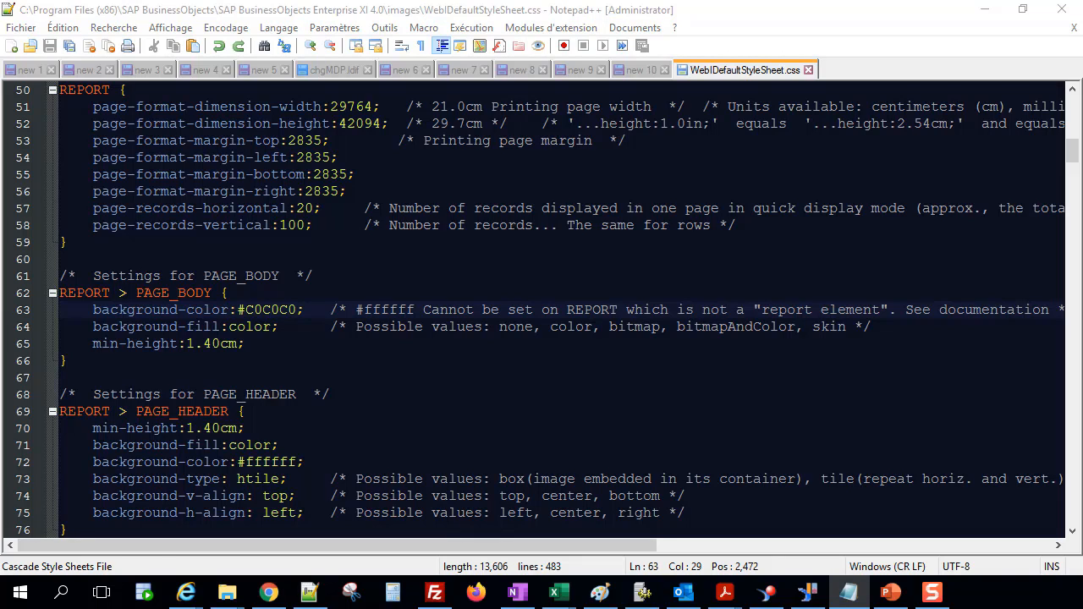
left_click(237, 376)
scroll(298, 428, "down", 2)
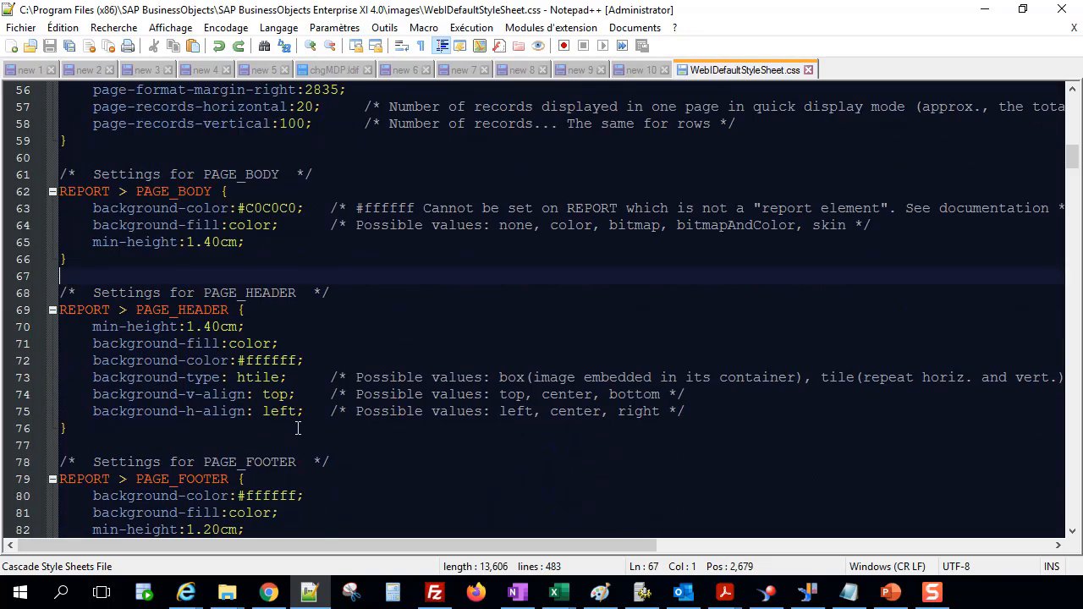
scroll(298, 428, "down", 1)
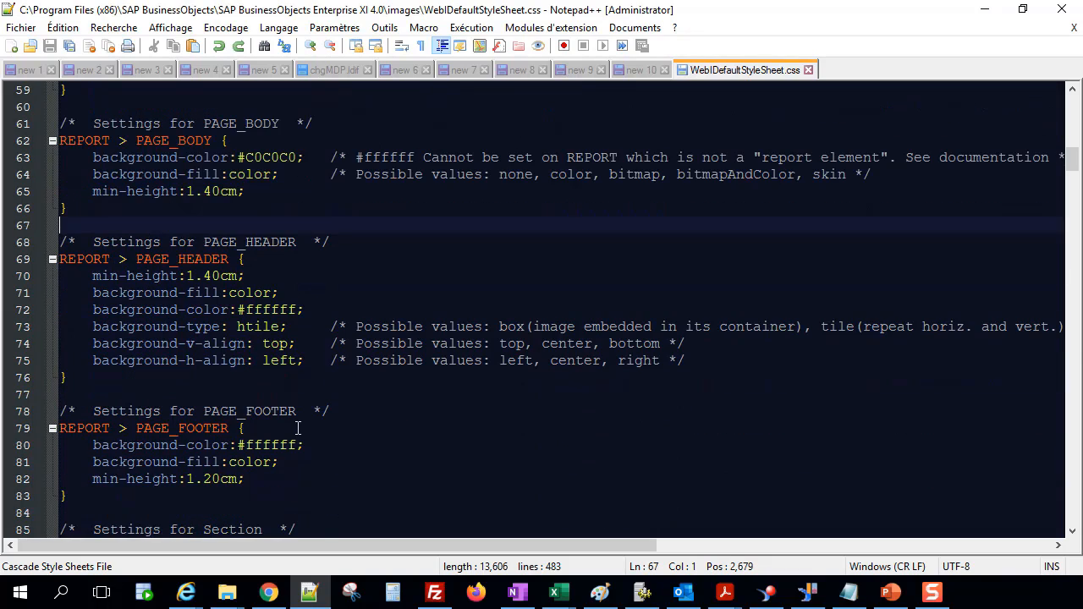
double_click(155, 263)
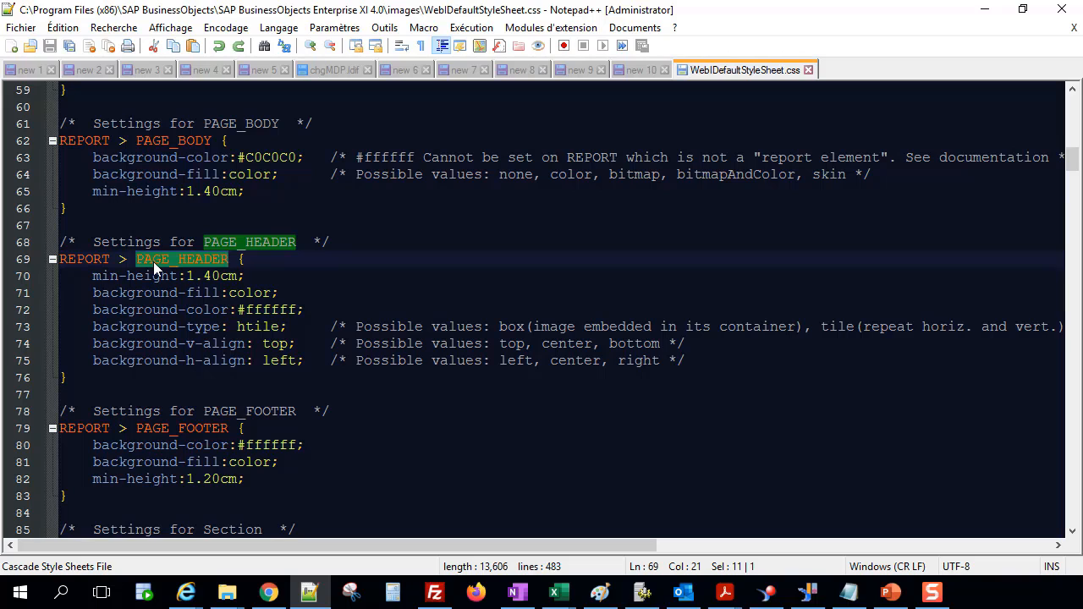
left_click(95, 346)
key("Return")
key("Up")
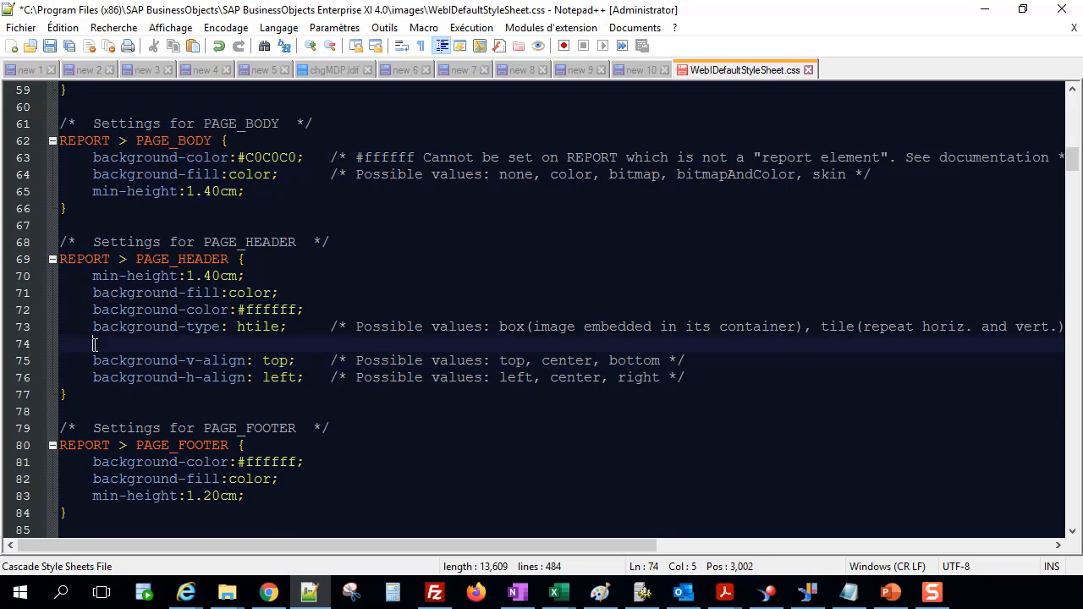
Write background-image:boimg:// on the new PAGE_HEADER line, reusing the copied word background.
double_click(120, 330)
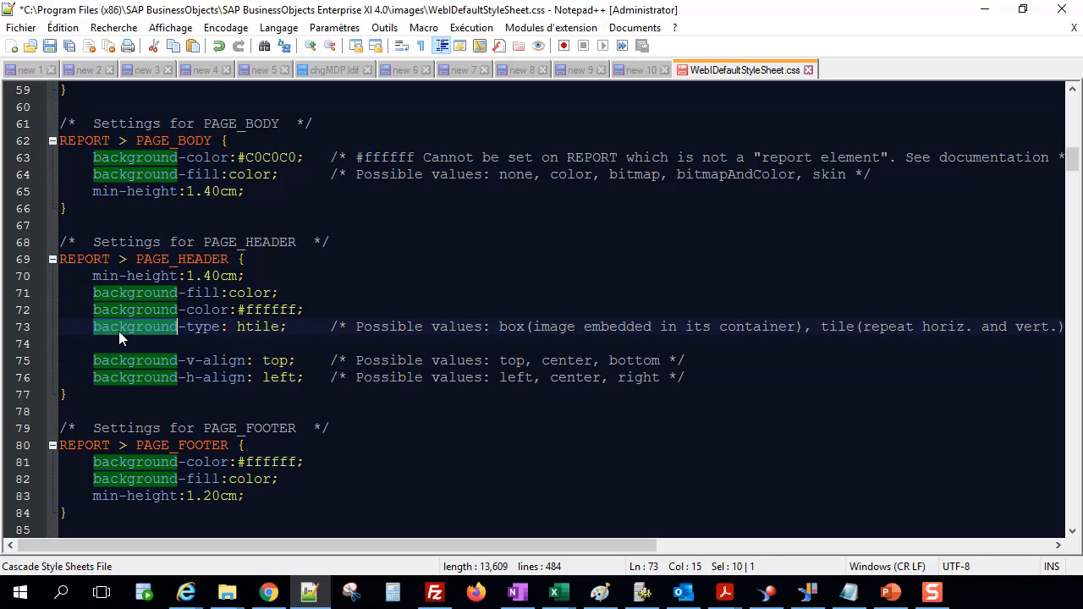
key("ctrl+c")
left_click(157, 343)
key("ctrl+v")
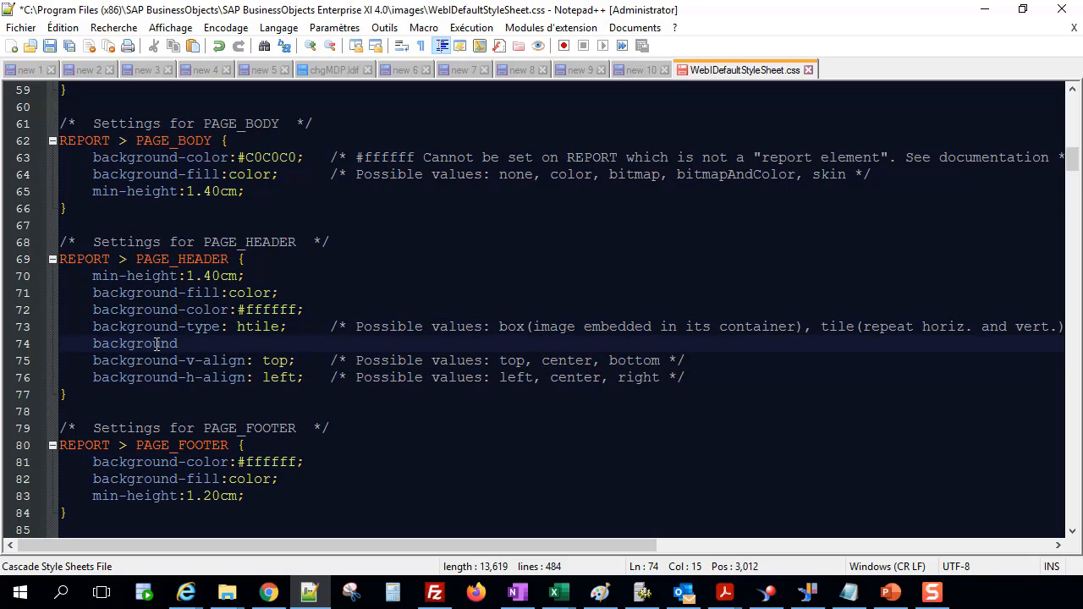
type("-image")
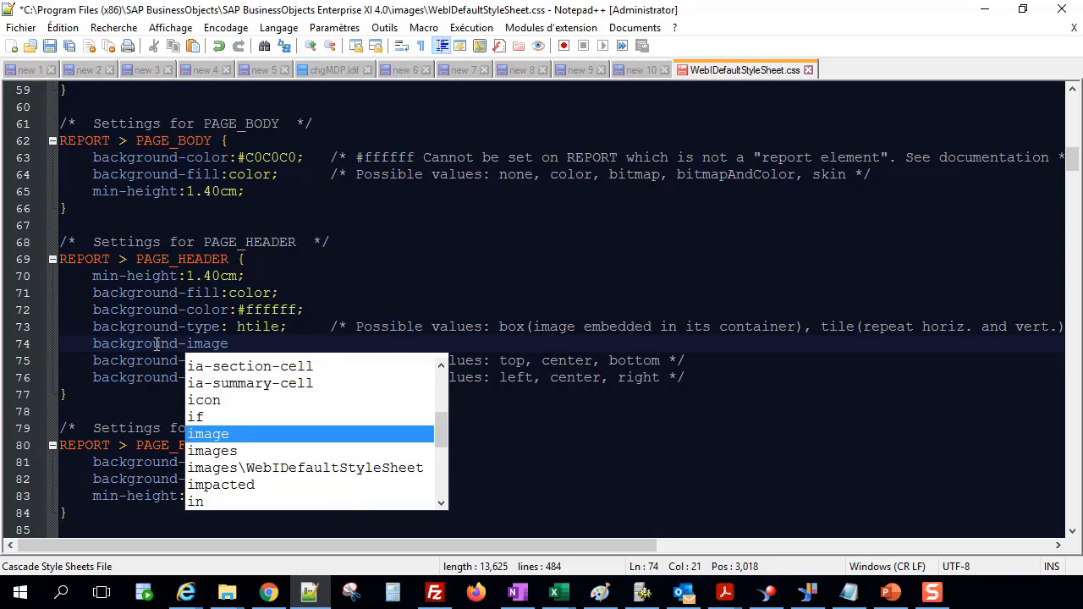
type(":")
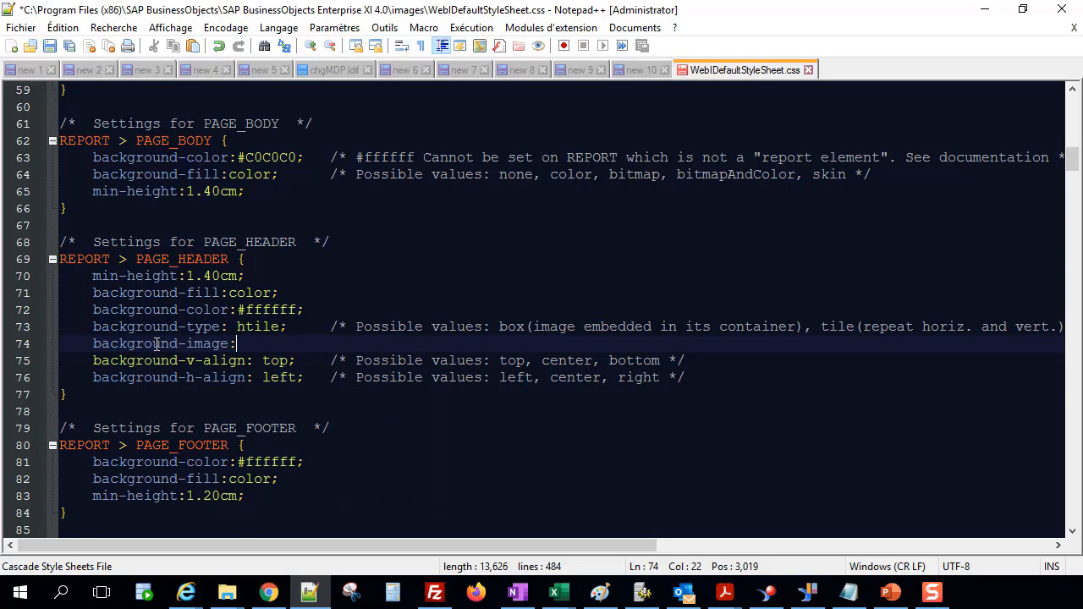
type("bo")
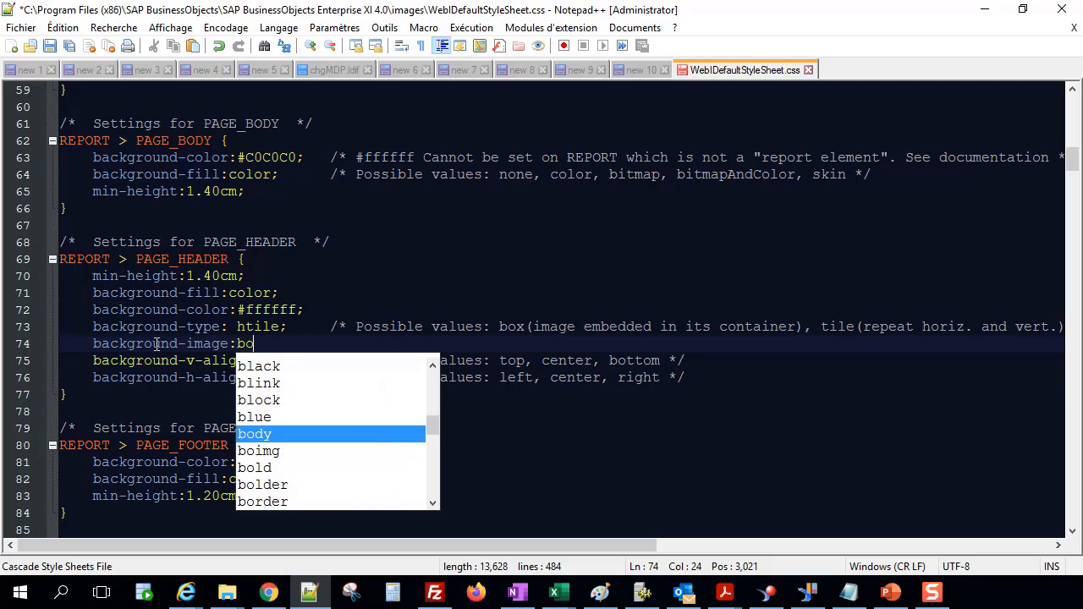
type("img")
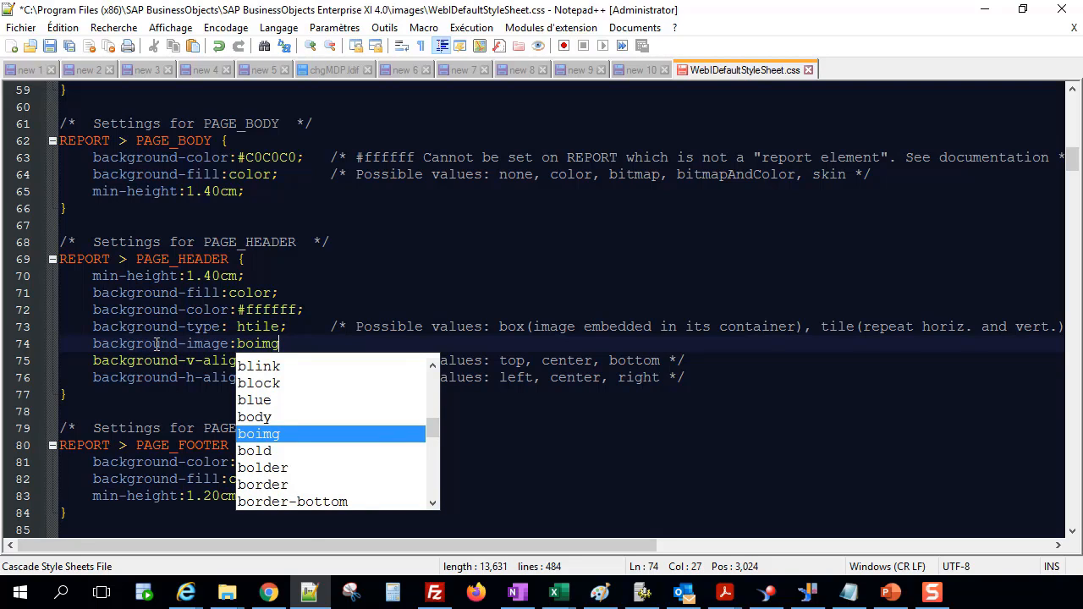
type(":")
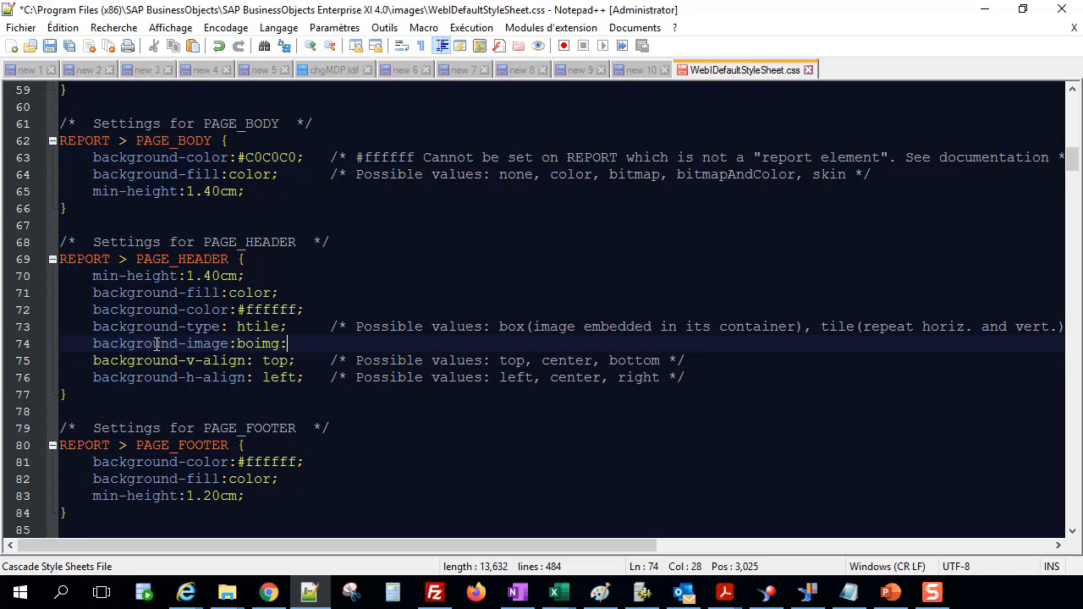
type("//")
Copy the file name Alphorm.jpg from the images folder in File Explorer.
left_click(227, 594)
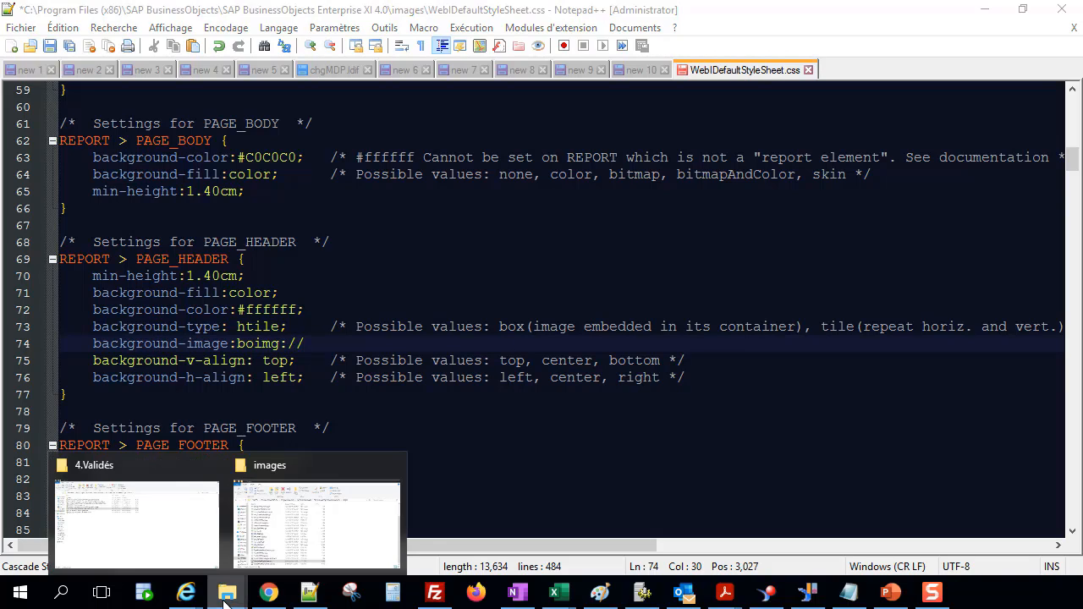
left_click(314, 496)
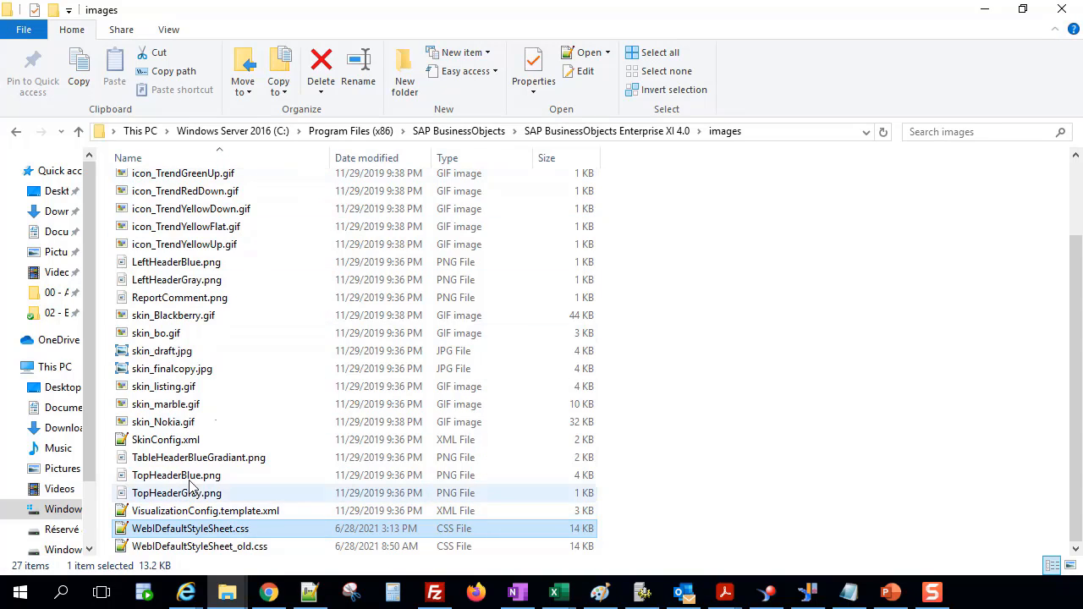
scroll(280, 174, "up", 2)
left_click(206, 181)
key("F2")
left_click_drag(205, 183, 76, 189)
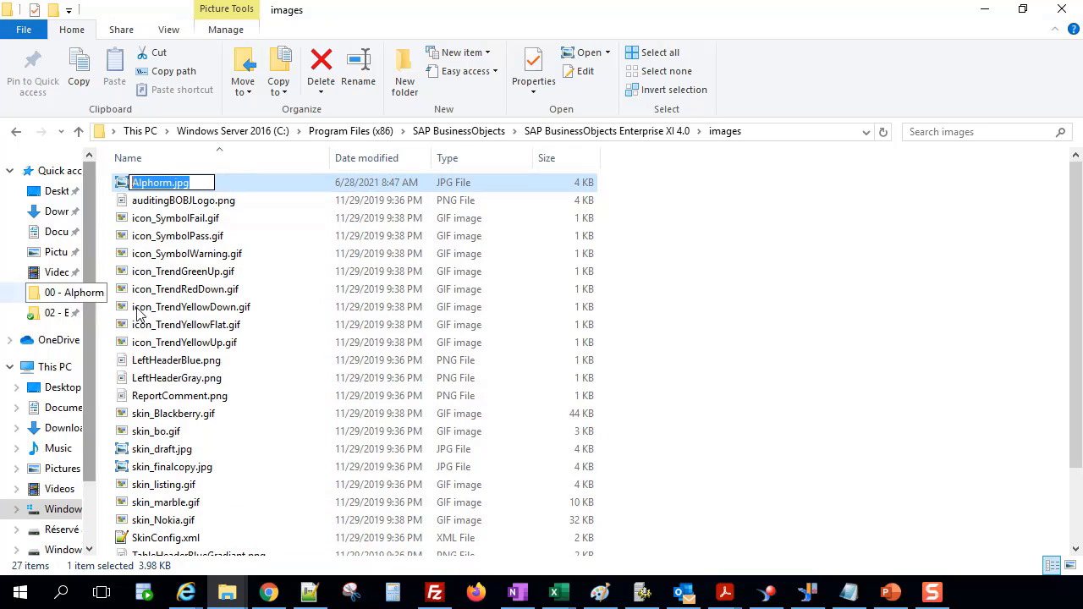
left_click(328, 292)
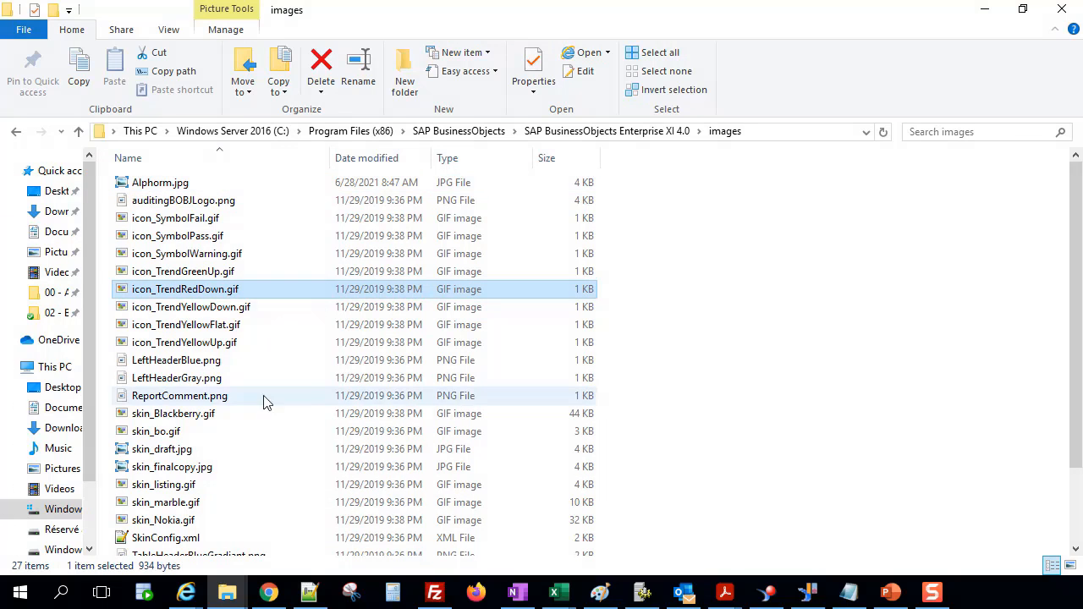
Paste Alphorm.jpg after boimg:// in the stylesheet and save it.
left_click(309, 592)
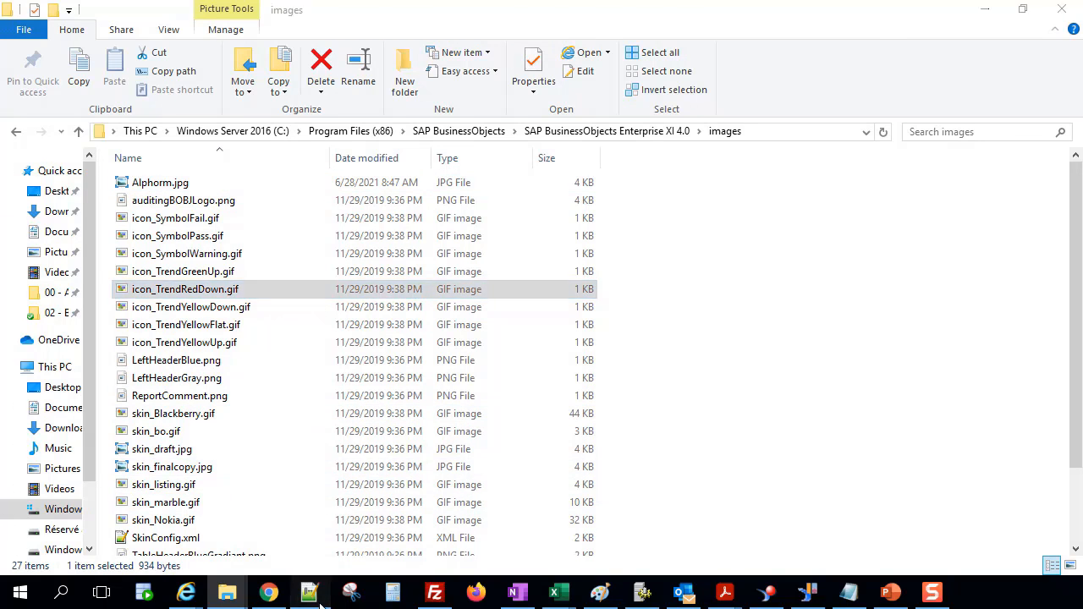
key("ctrl+v")
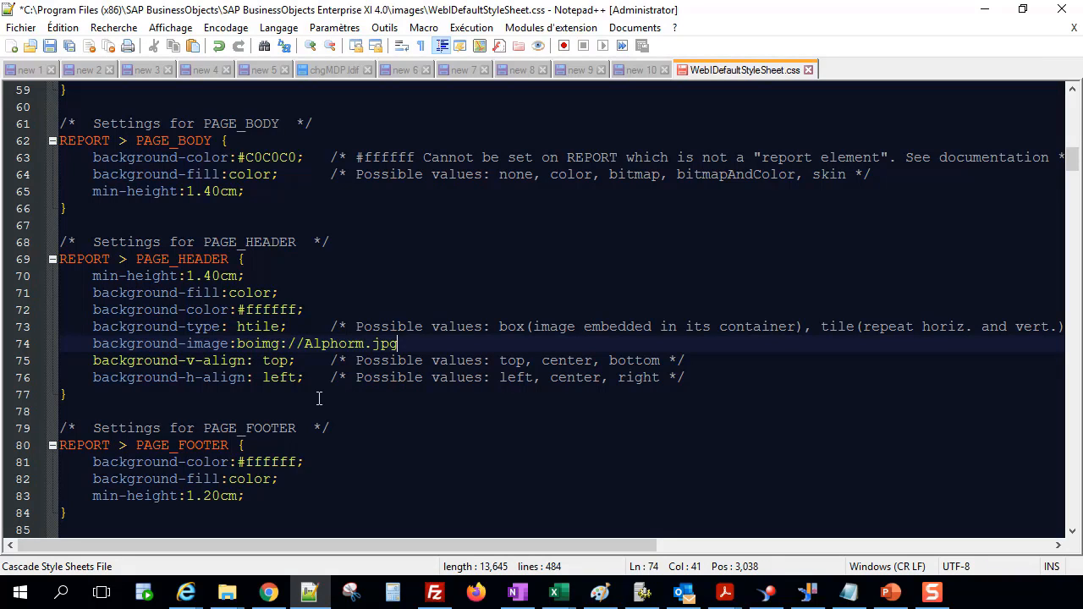
key("ctrl+s")
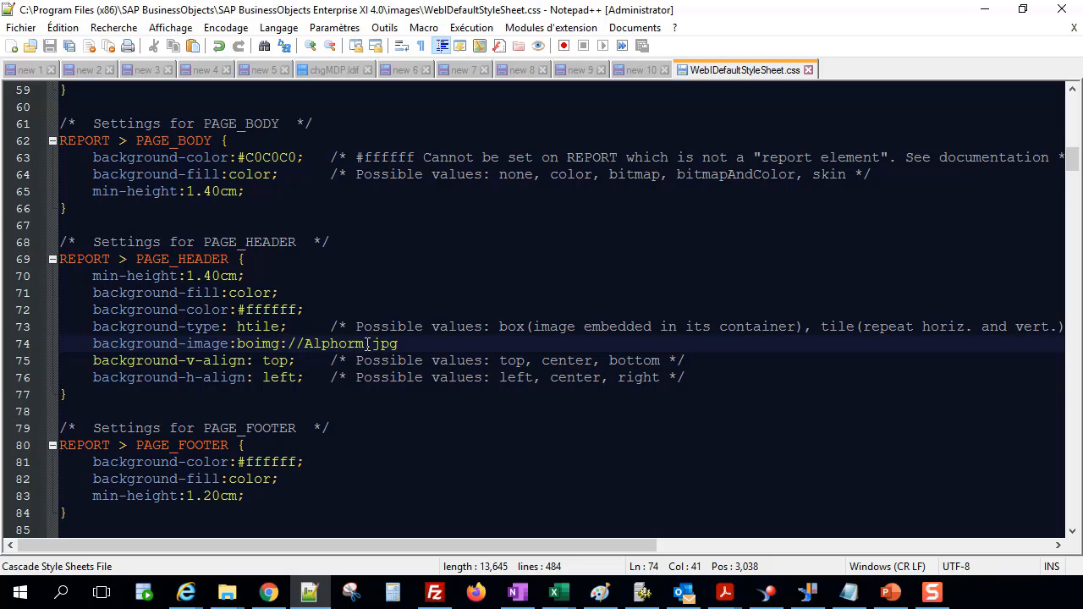
left_click(265, 377)
double_click(266, 378)
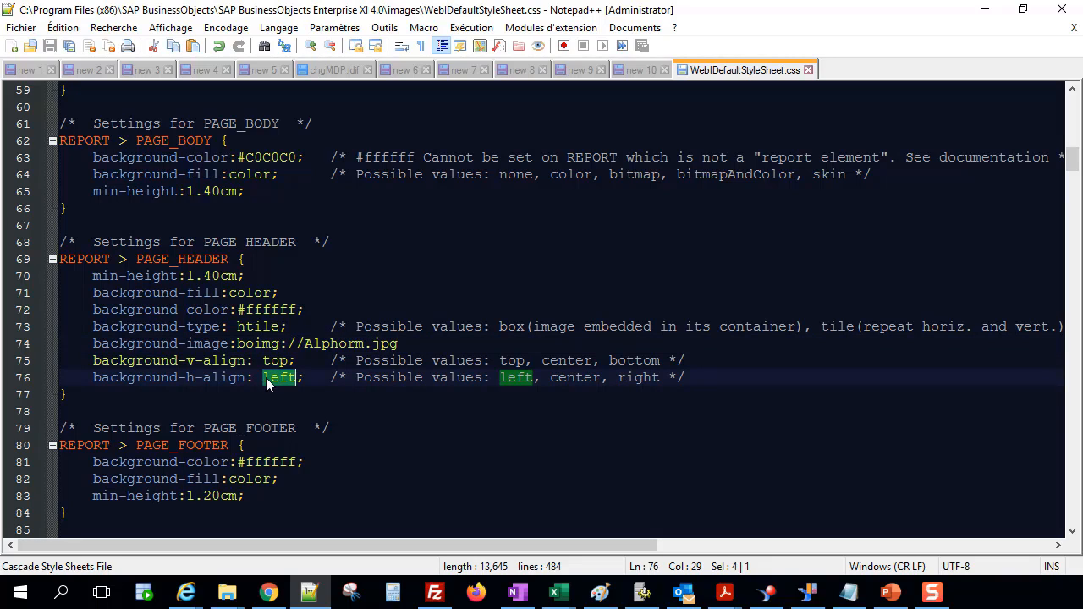
left_click(347, 344)
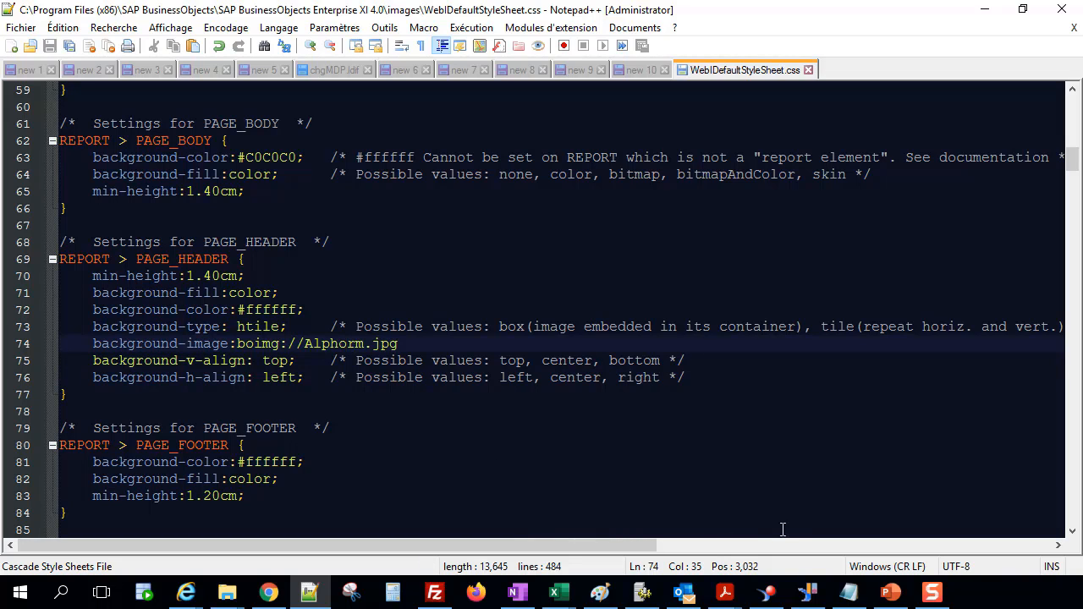
left_click(766, 592)
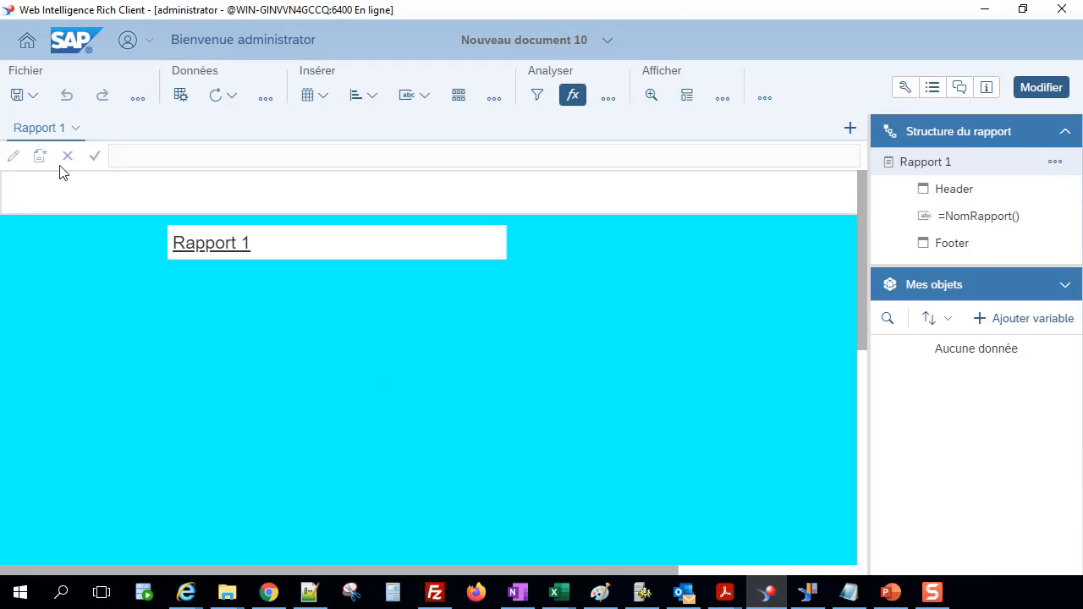
Create a new document from the home page to test the modified stylesheet.
left_click(28, 44)
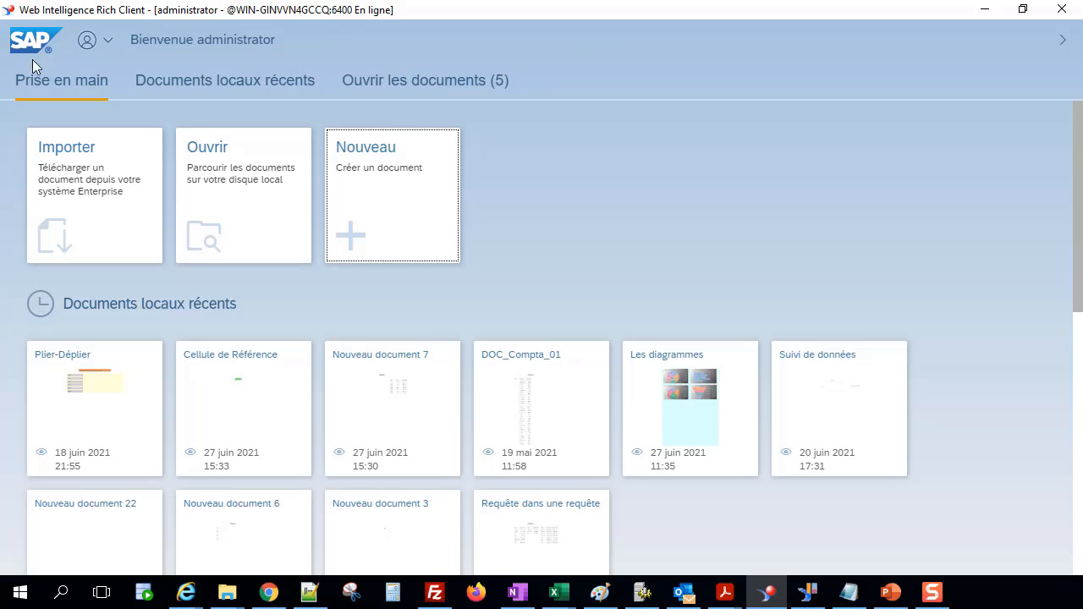
left_click(395, 169)
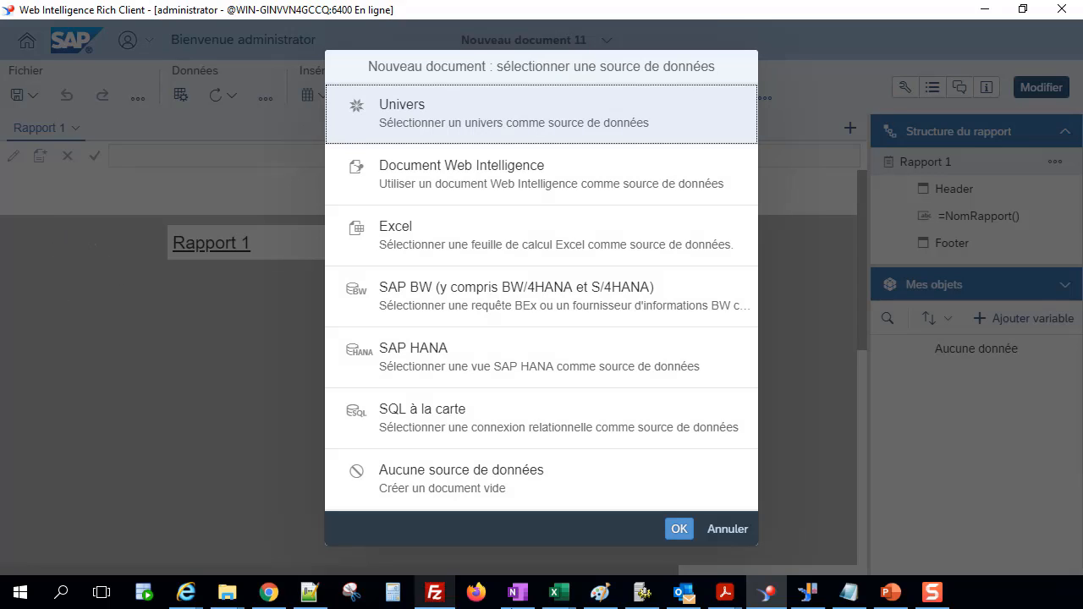
left_click(725, 529)
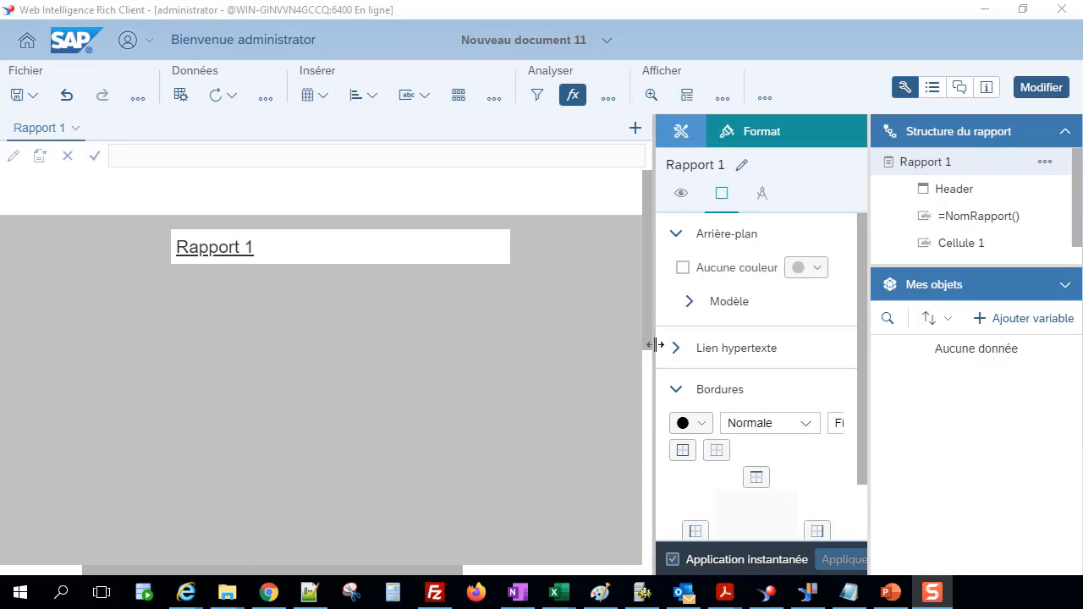
Move the Rapport 1 title cell further left in the page header, beside the header image.
left_click_drag(448, 575, 170, 540)
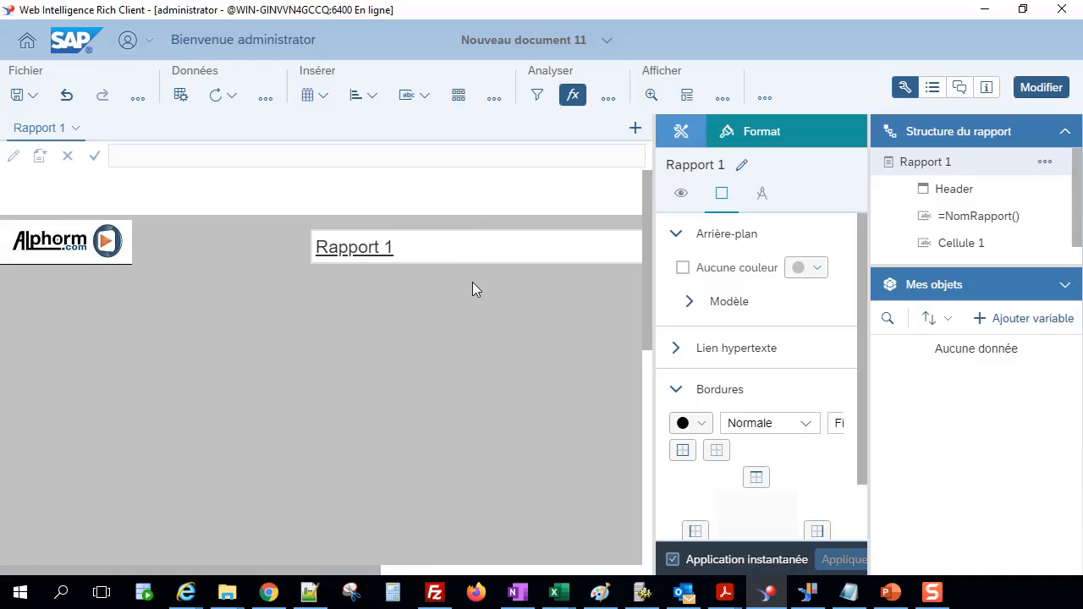
left_click(474, 247)
left_click_drag(446, 251, 360, 303)
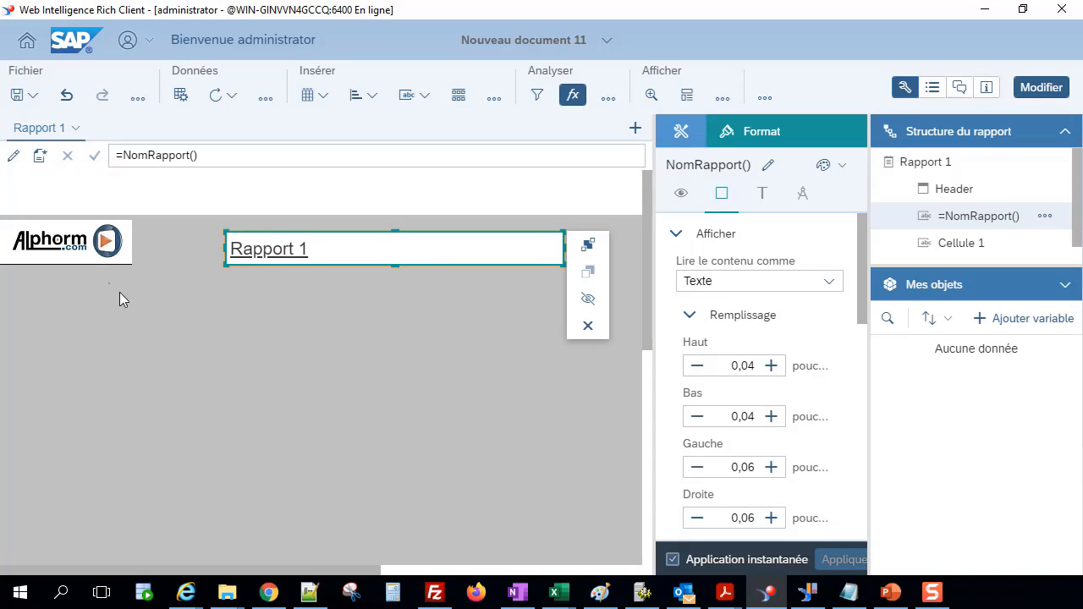
left_click(252, 418)
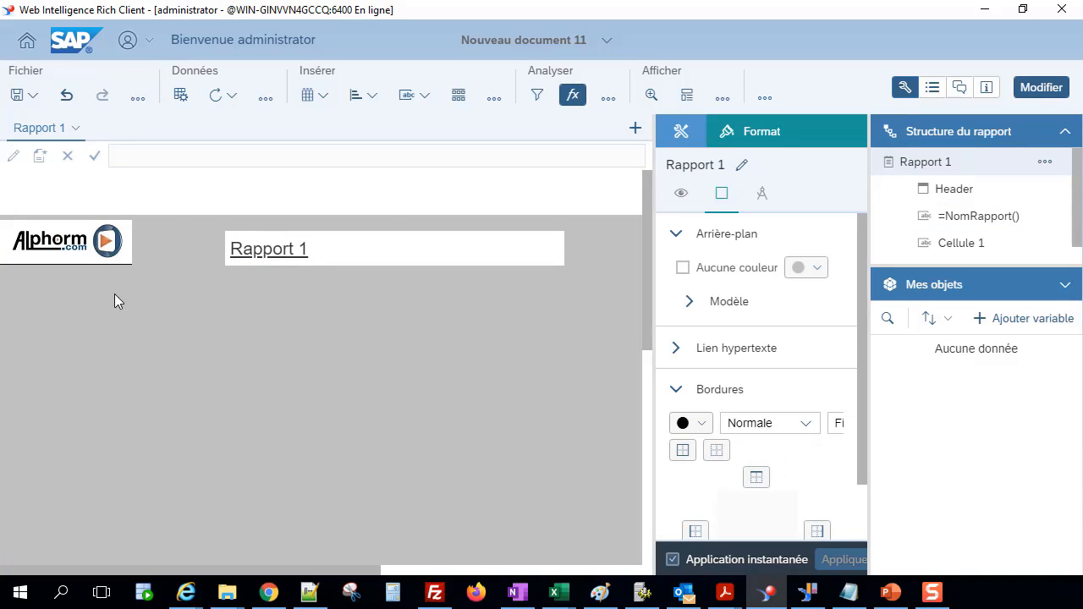
Switch the document to reading mode and fit the whole page to the window.
left_click(1037, 93)
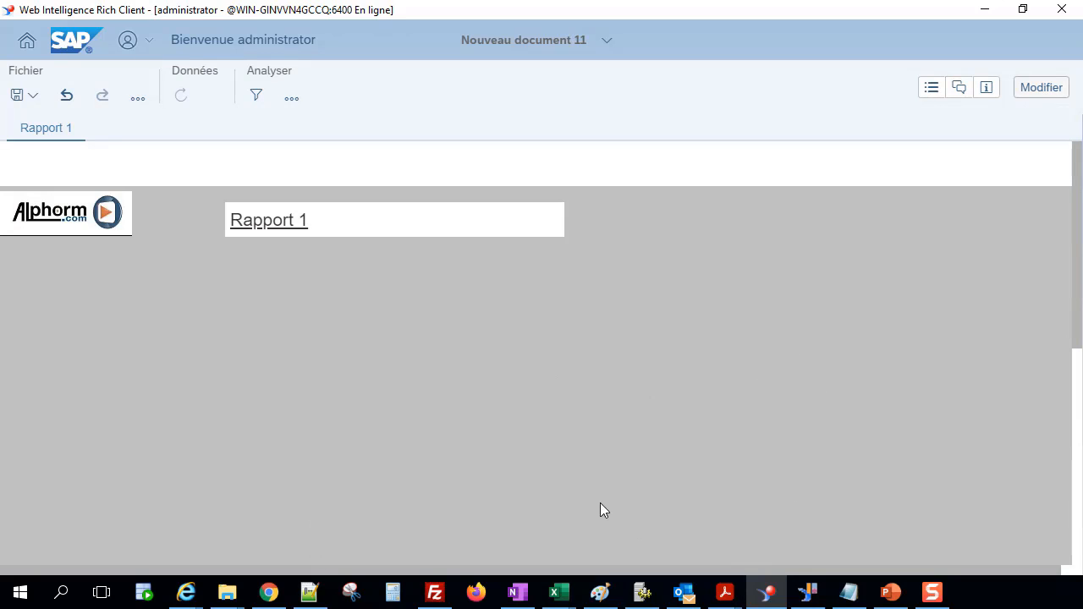
mouse_move(592, 571)
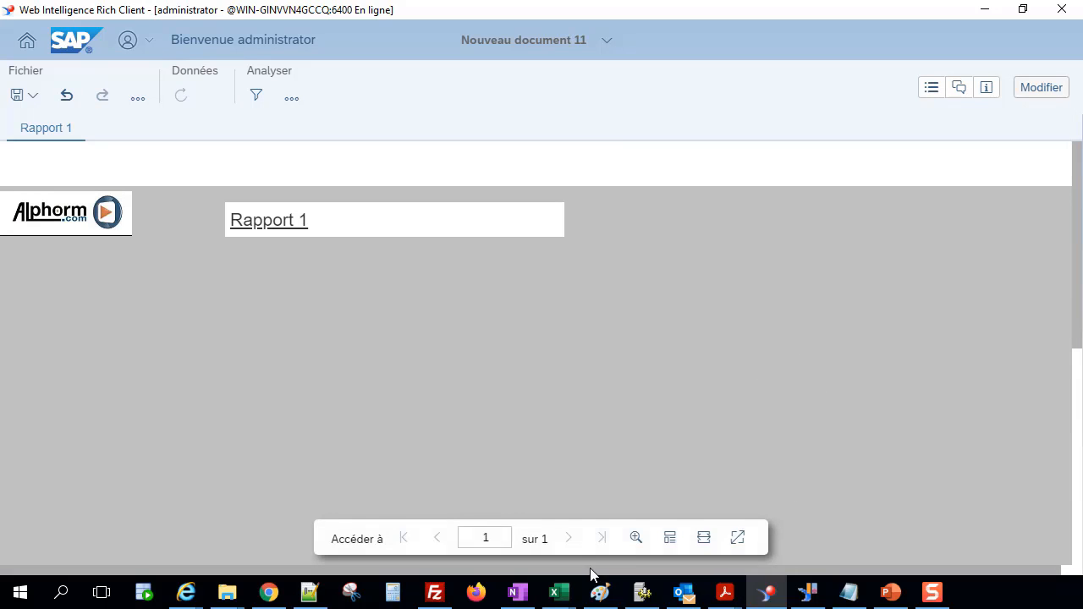
left_click(737, 539)
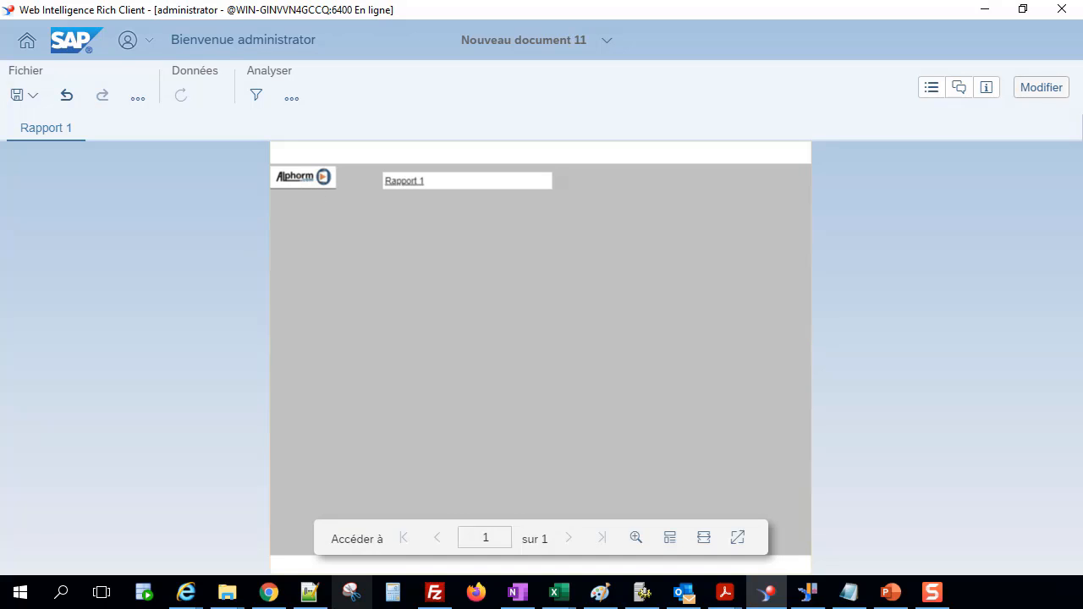
Compare the PAGE_HEADER stylesheet settings with the header image displayed in the report at page width.
left_click(309, 592)
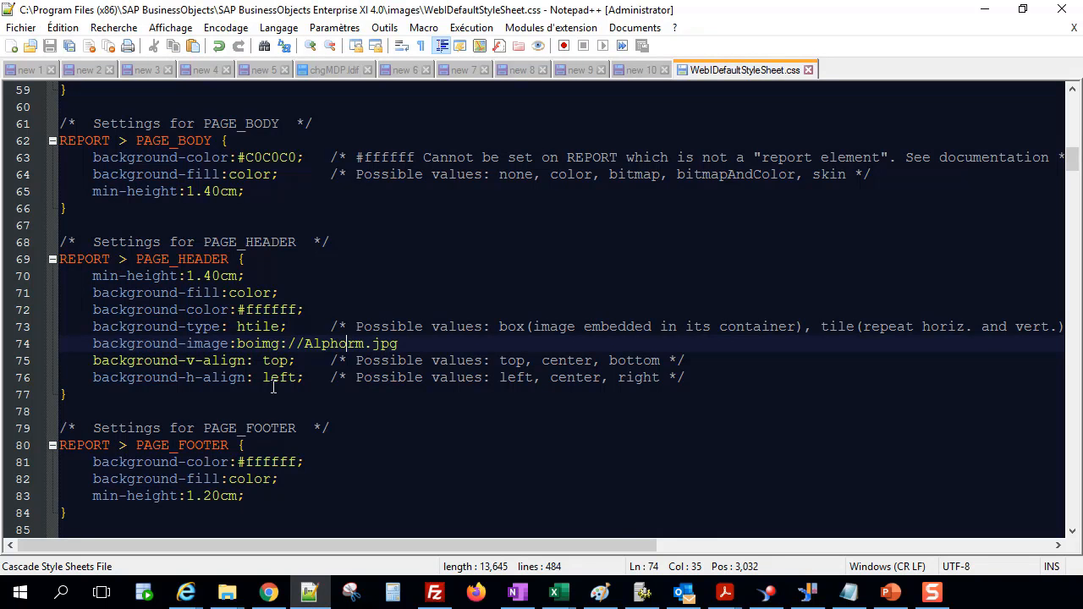
left_click(309, 592)
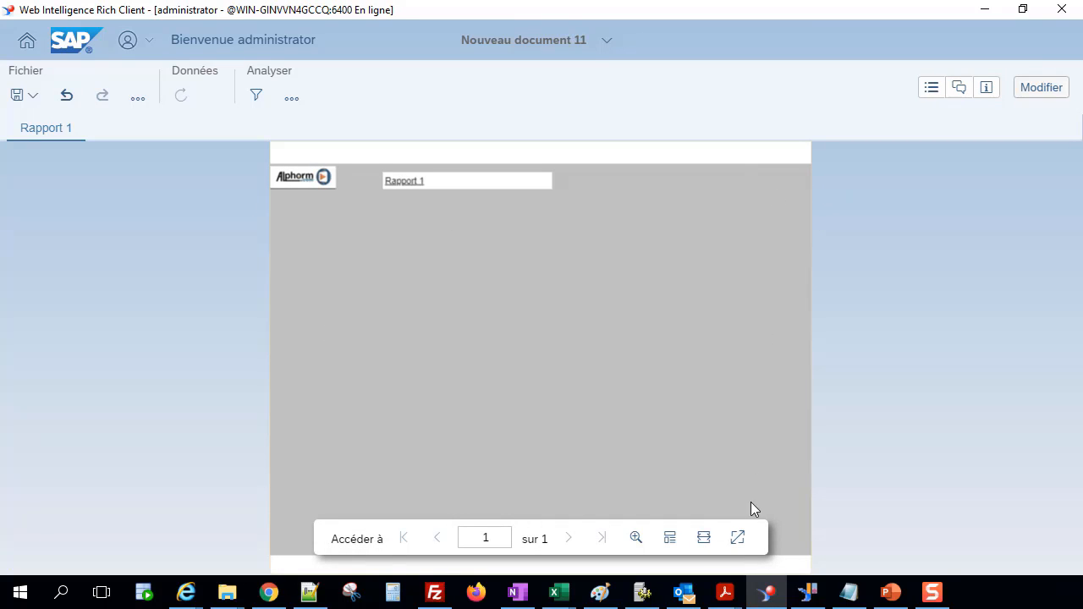
left_click(704, 537)
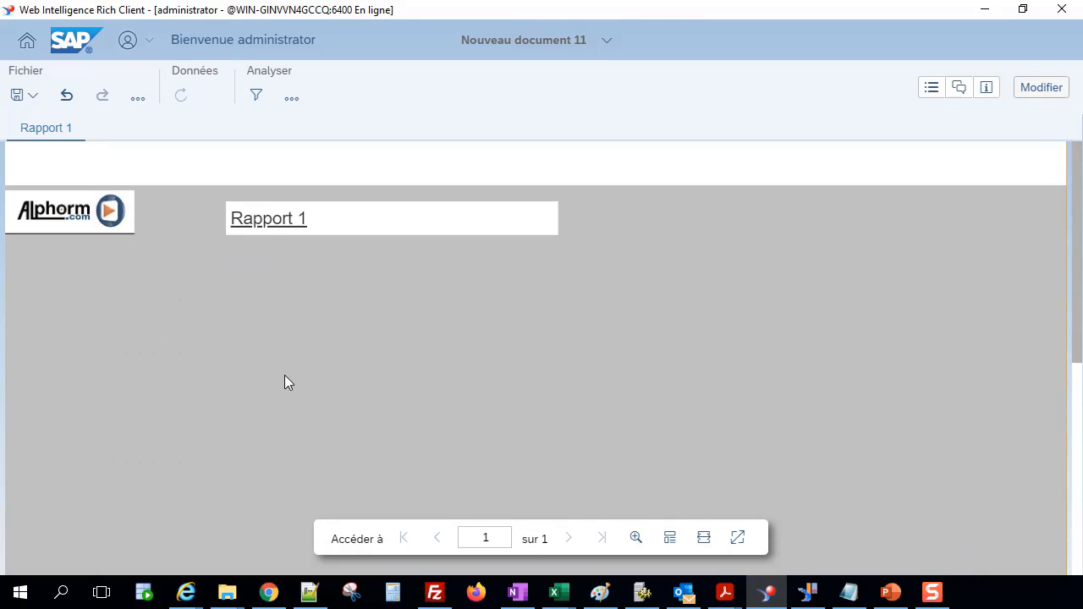
double_click(64, 214)
left_click_drag(65, 214, 86, 229)
left_click(70, 209)
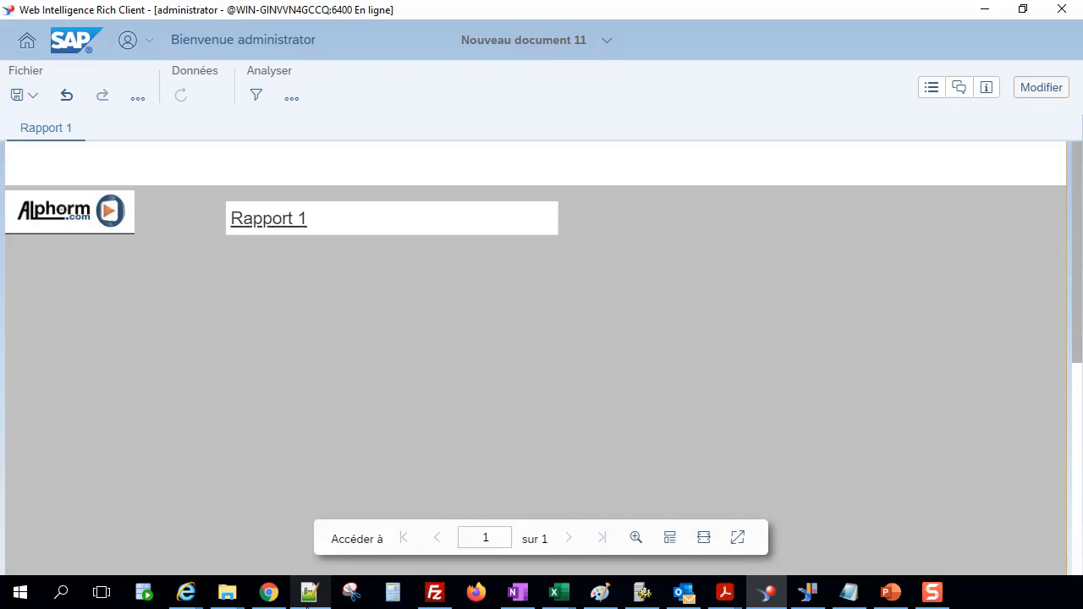
left_click(308, 592)
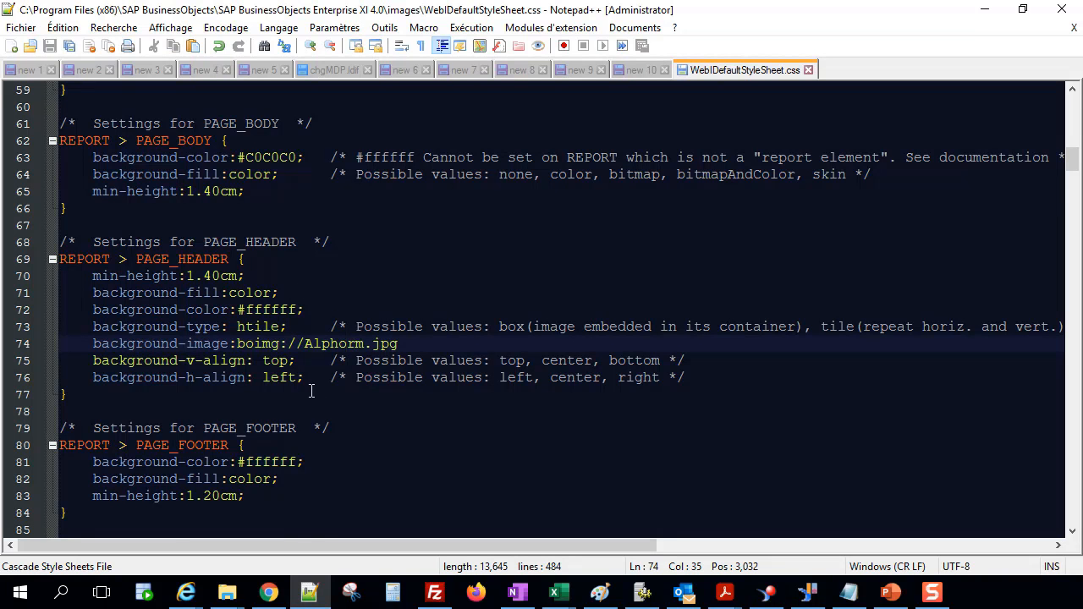
left_click(309, 593)
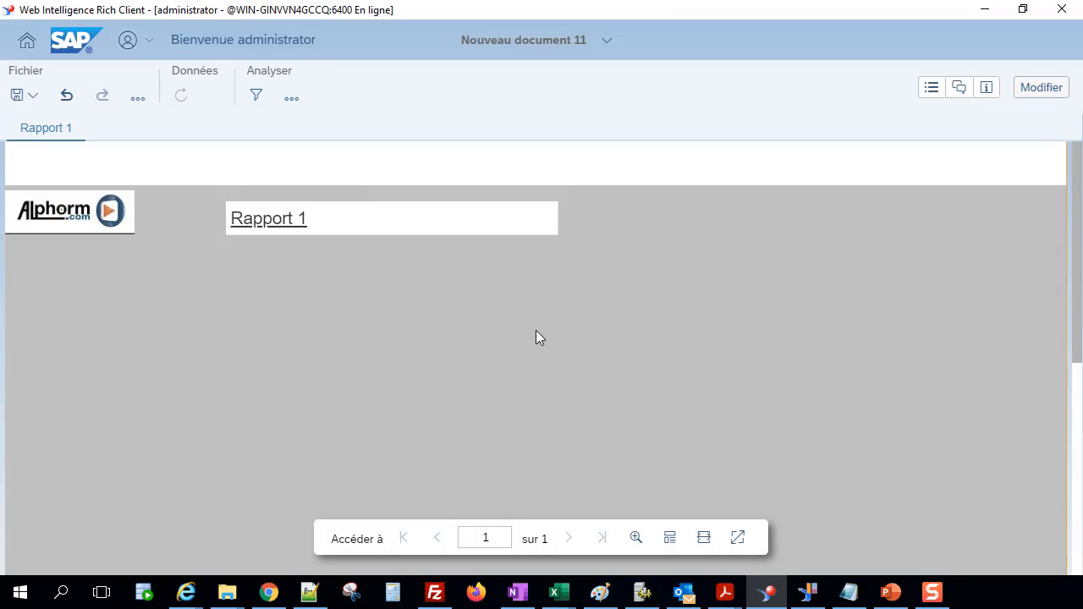